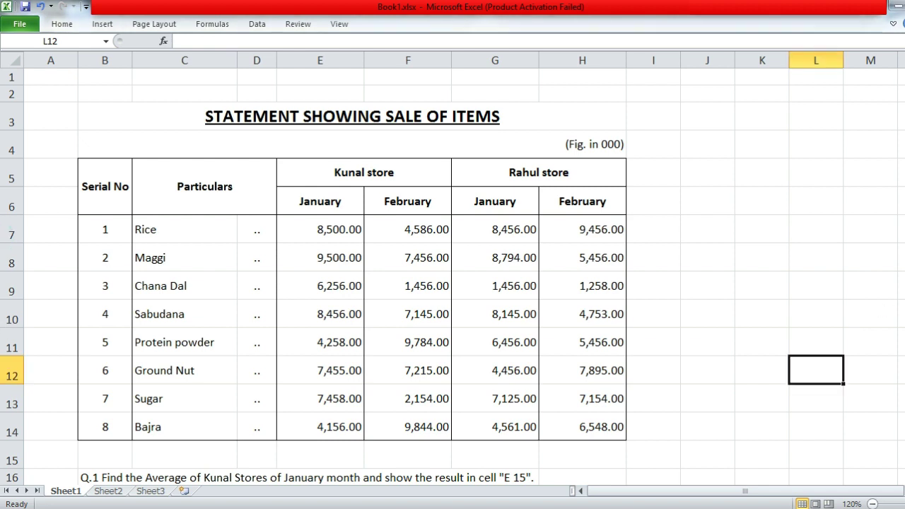
# Review the finished sales statement and the four questions below it, dismissing the Windows prompt by keeping the current color scheme permanently
pyautogui.scroll(-2, 452, 276)
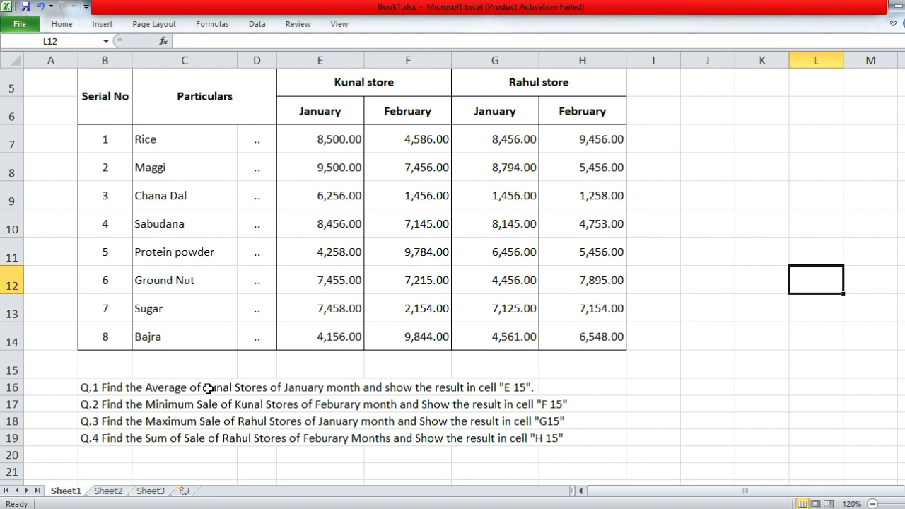
pyautogui.click(99, 382)
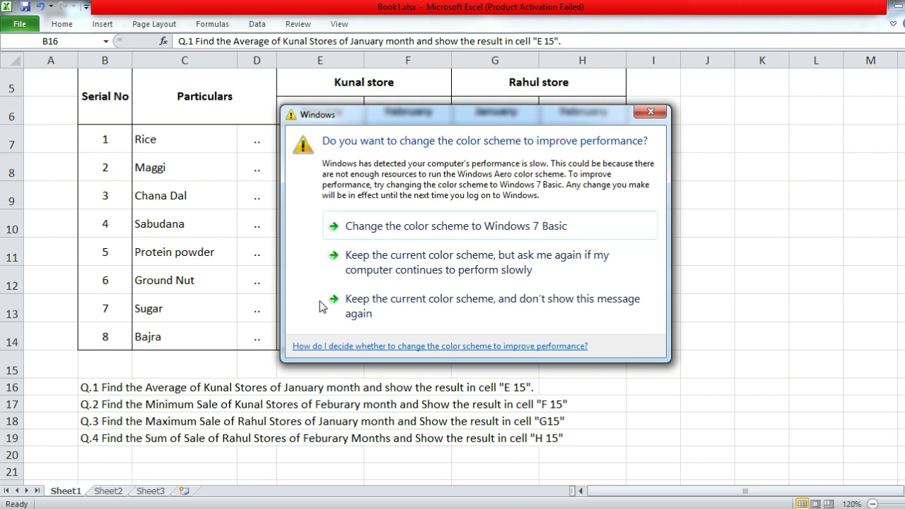
pyautogui.click(357, 306)
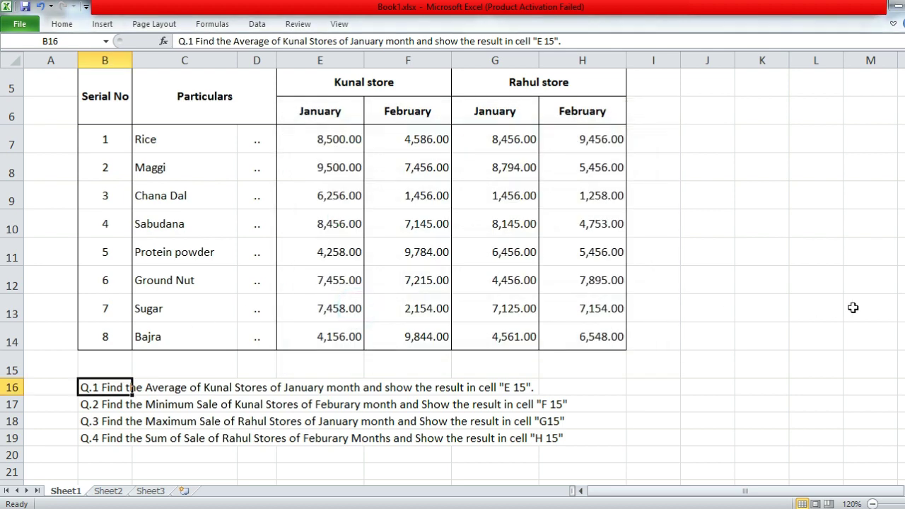
pyautogui.scroll(2, 852, 308)
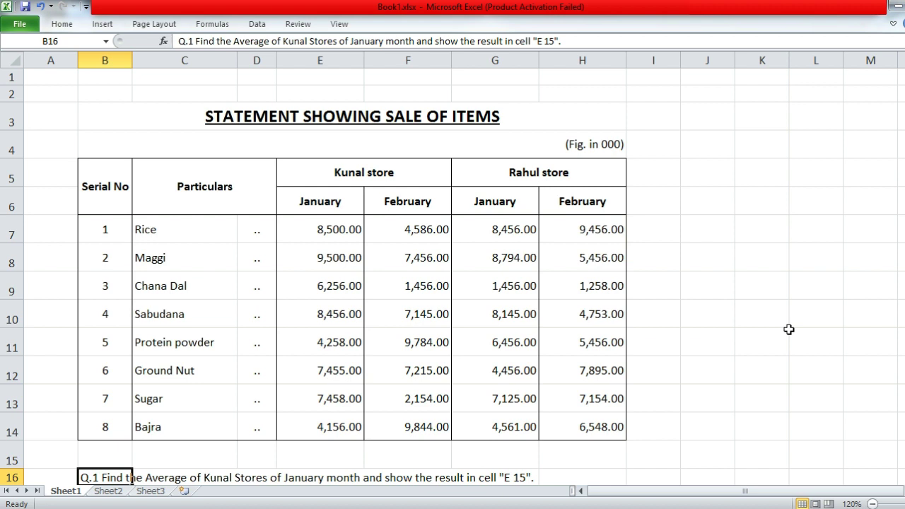
pyautogui.click(119, 120)
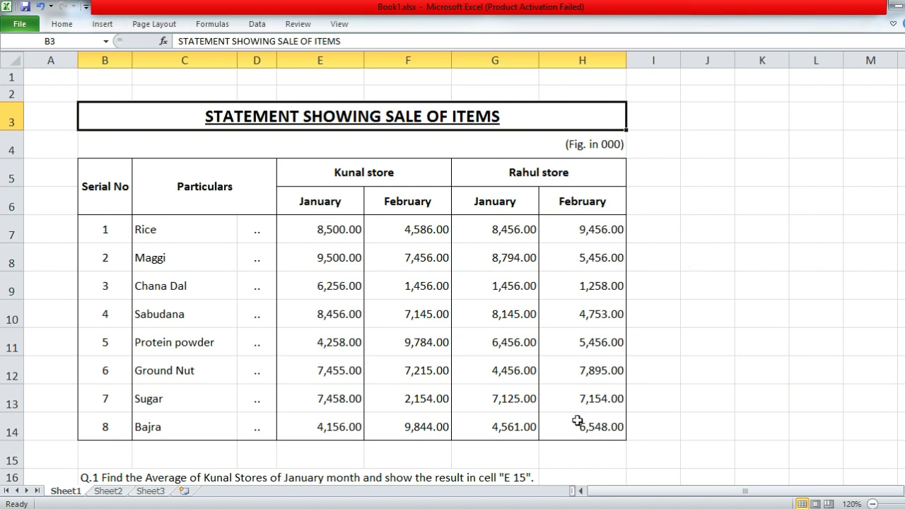
# Switch to the unformatted Book1 workbook
pyautogui.click(320, 508)
pyautogui.click(320, 491)
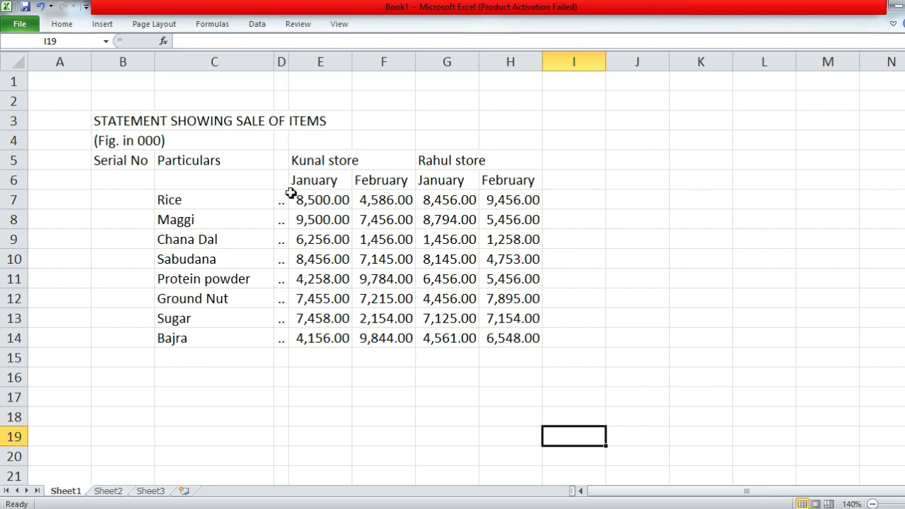
# Examine the cell layout of the title, the figures note, the two header rows and the empty serial number column
pyautogui.click(149, 121)
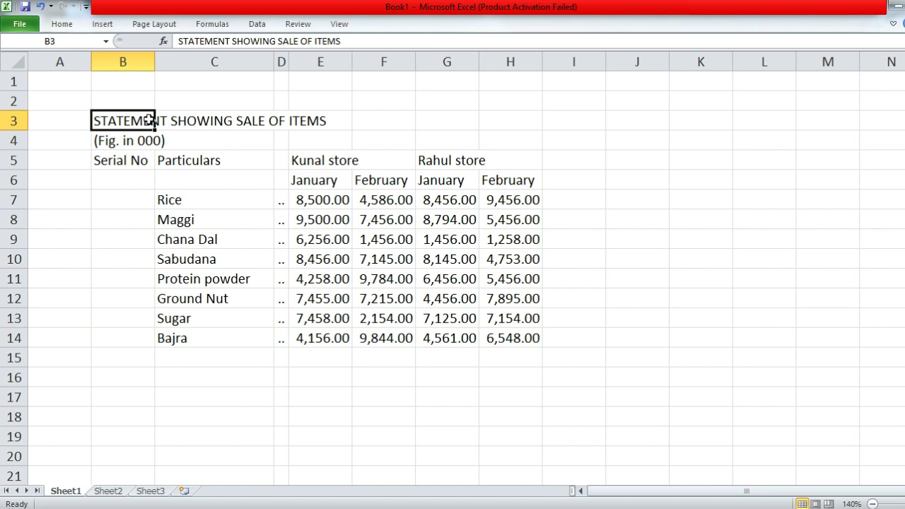
pyautogui.click(147, 141)
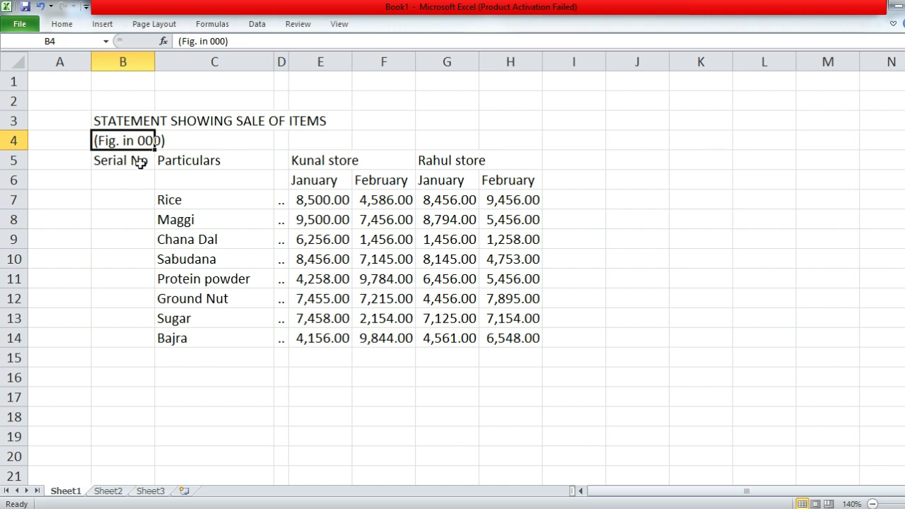
pyautogui.click(138, 160)
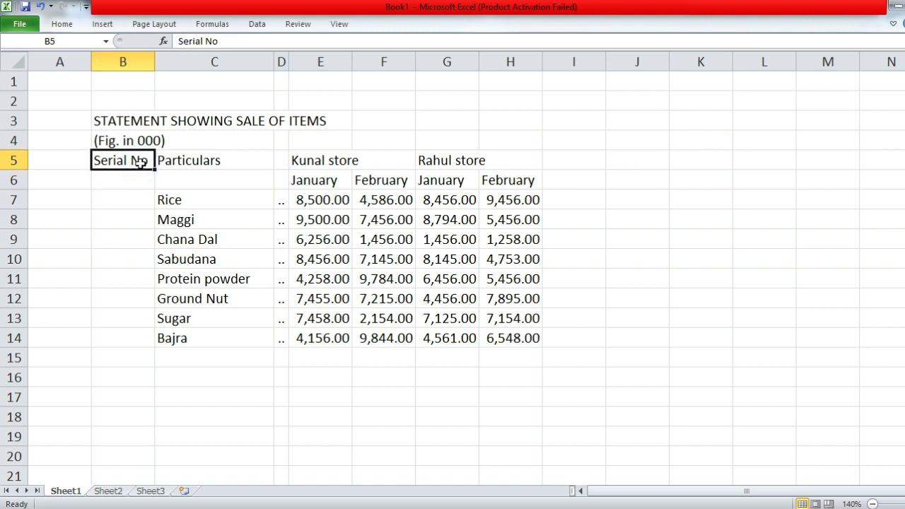
pyautogui.click(198, 169)
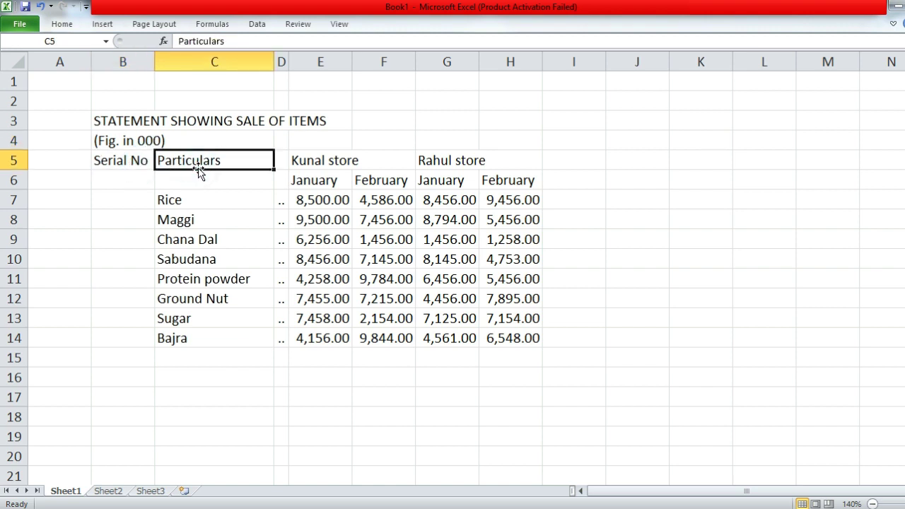
pyautogui.click(279, 162)
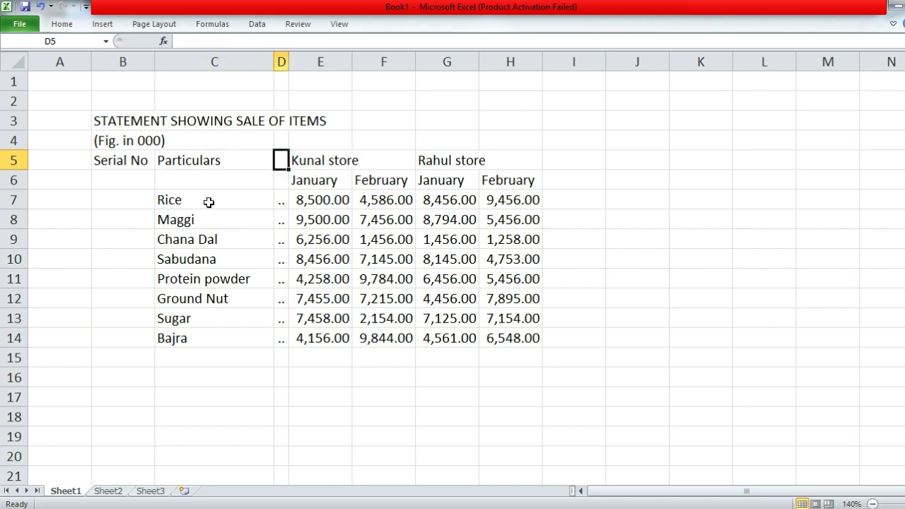
pyautogui.click(205, 180)
pyautogui.click(280, 180)
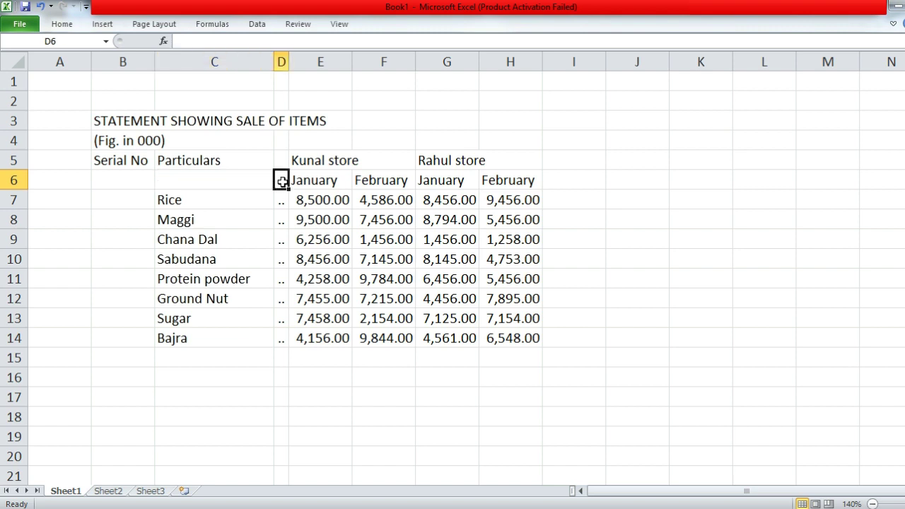
pyautogui.click(127, 182)
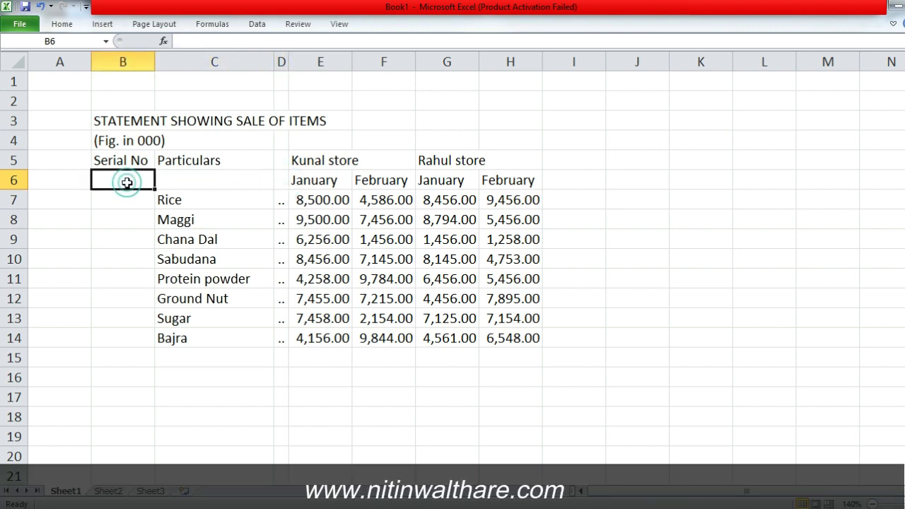
pyautogui.click(326, 165)
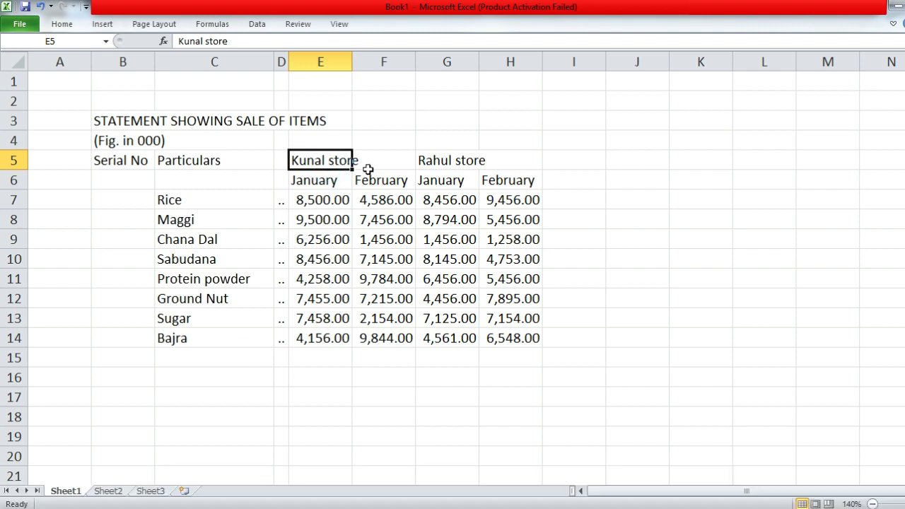
pyautogui.click(391, 161)
pyautogui.click(436, 163)
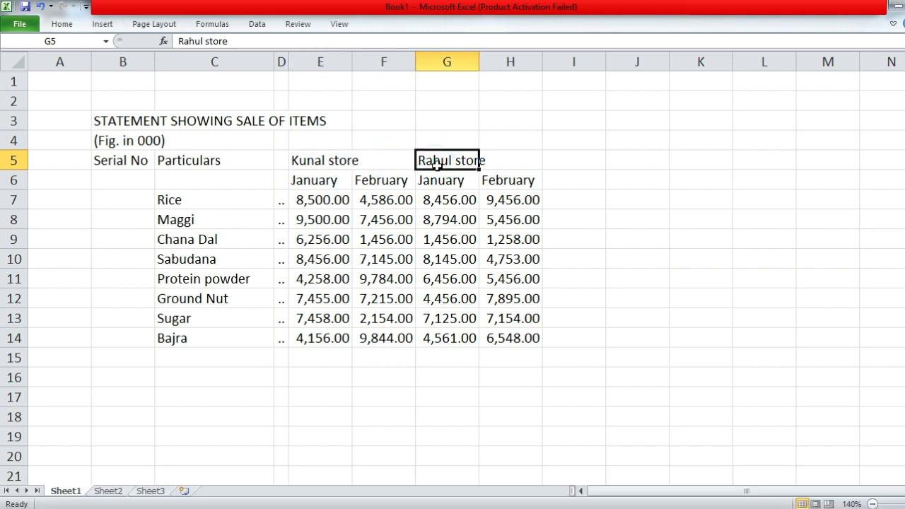
pyautogui.click(509, 169)
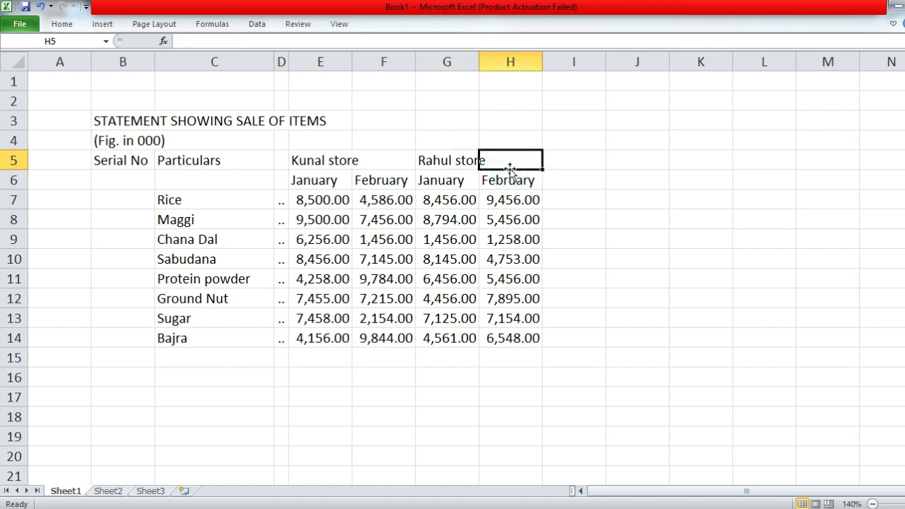
pyautogui.click(321, 183)
pyautogui.click(380, 181)
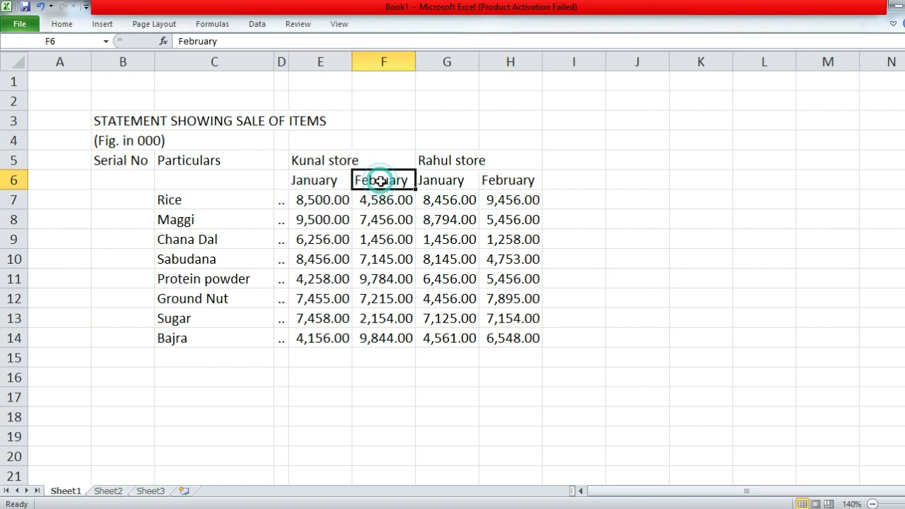
pyautogui.click(443, 181)
pyautogui.click(509, 182)
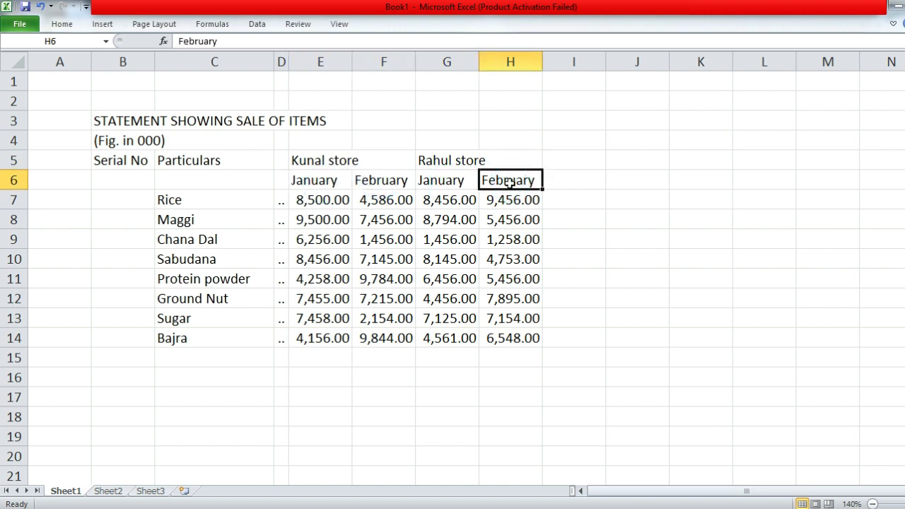
pyautogui.click(139, 202)
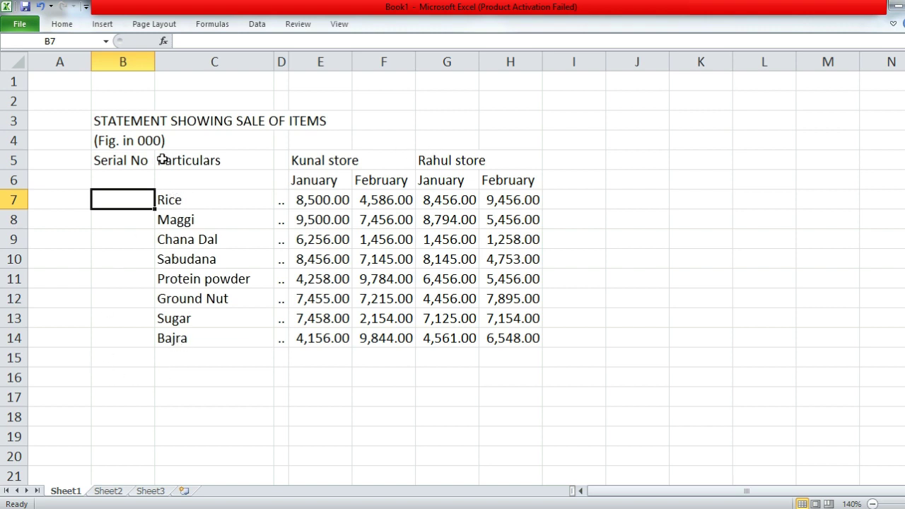
pyautogui.click(115, 115)
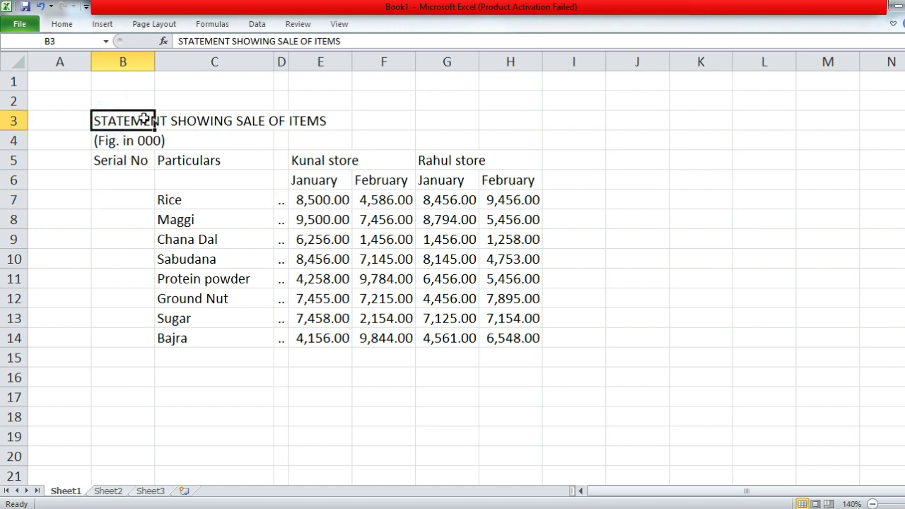
# Slightly widen the Serial No, Particulars and dots columns (B, C and D)
pyautogui.click(145, 63)
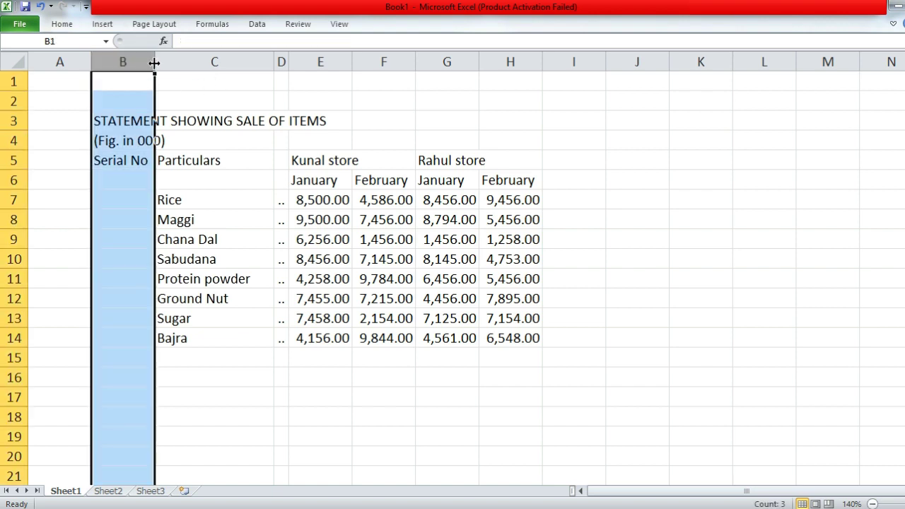
pyautogui.moveTo(153, 64); pyautogui.dragTo(160, 64)
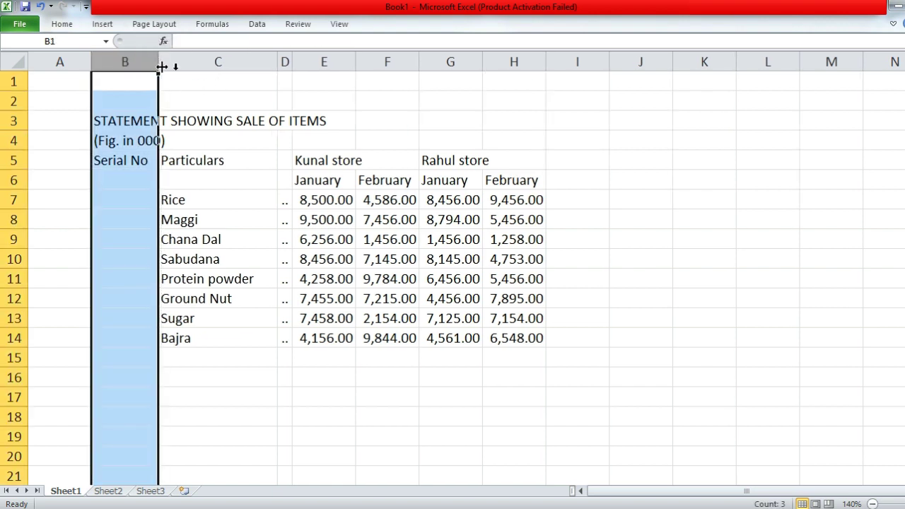
pyautogui.click(233, 62)
pyautogui.moveTo(276, 63); pyautogui.dragTo(282, 65)
pyautogui.click(293, 63)
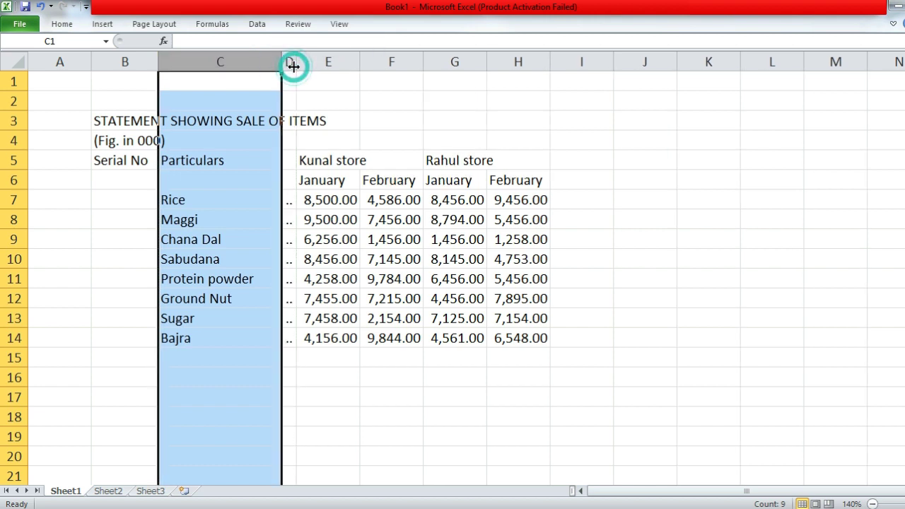
pyautogui.click(291, 63)
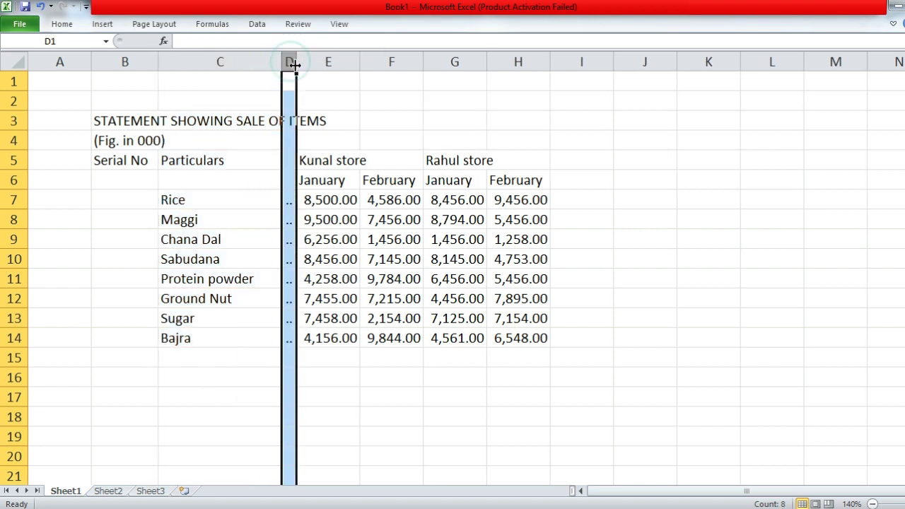
pyautogui.moveTo(292, 65); pyautogui.dragTo(510, 63)
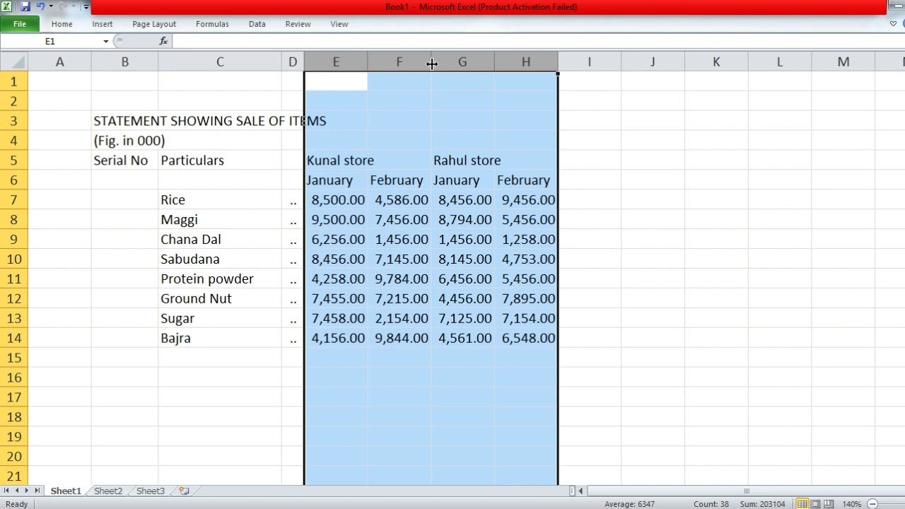
# Widen the four monthly sales columns E to H equally
pyautogui.moveTo(431, 64); pyautogui.dragTo(431, 64)
pyautogui.moveTo(443, 64); pyautogui.dragTo(466, 63)
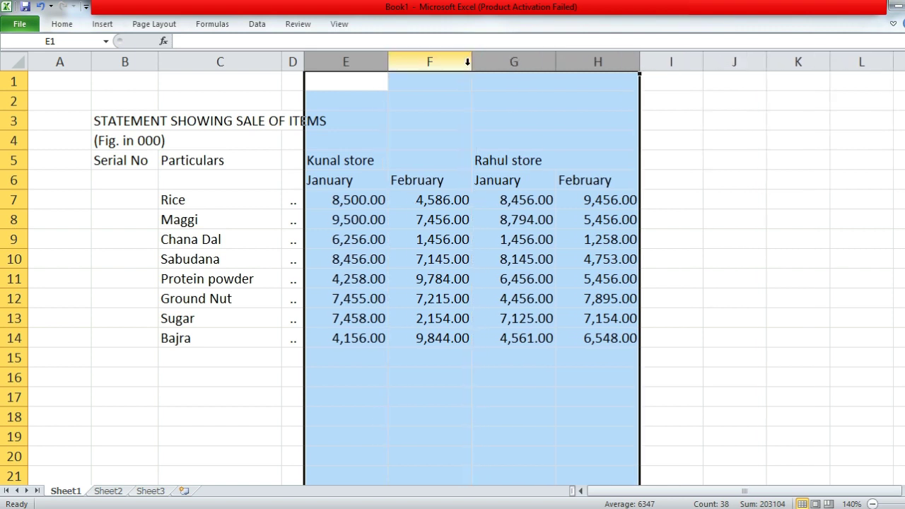
pyautogui.click(706, 213)
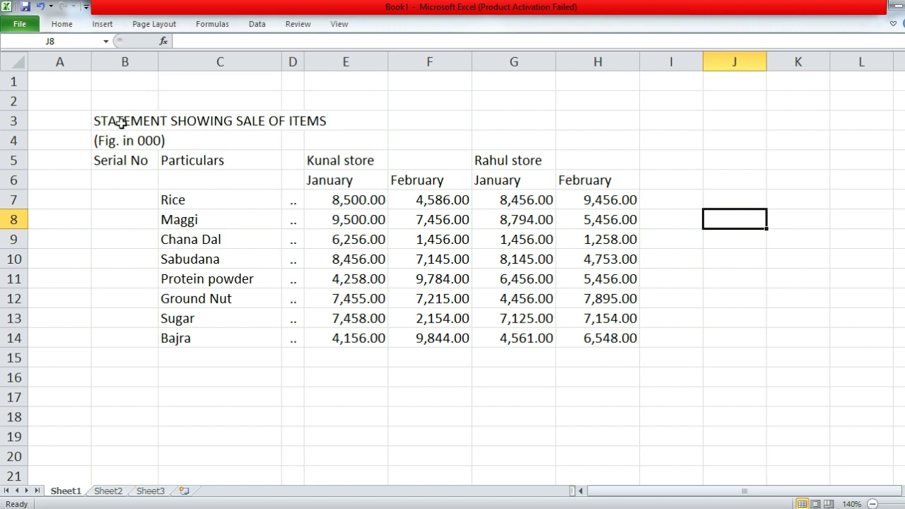
# Make the statement title bold and underlined across the range B3:H3
pyautogui.moveTo(121, 122); pyautogui.dragTo(570, 121)
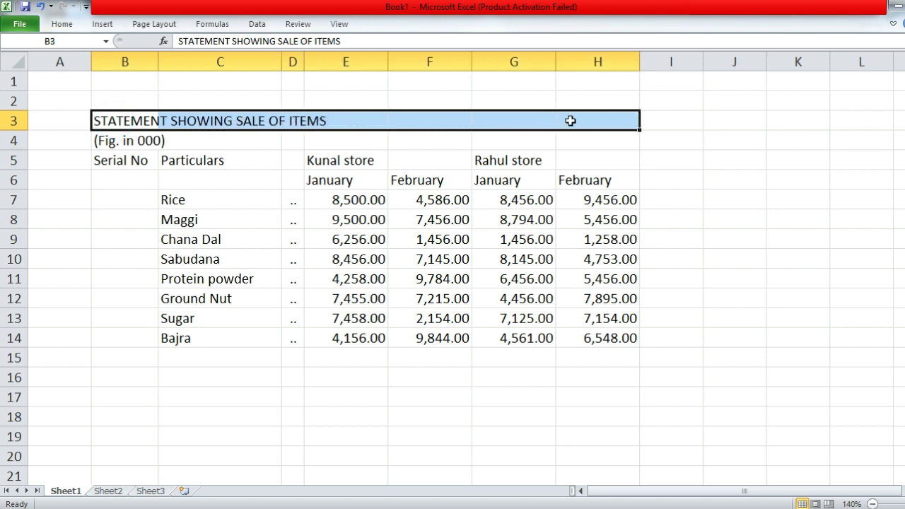
pyautogui.click(63, 25)
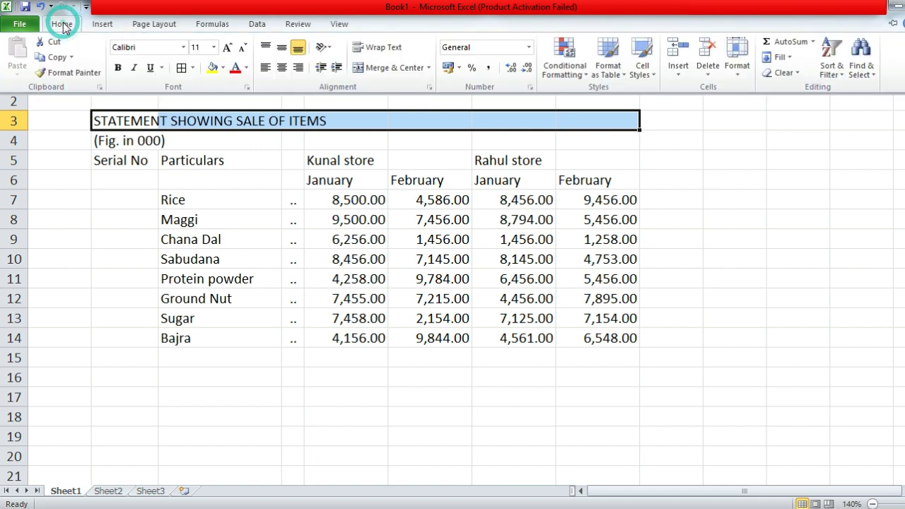
pyautogui.click(118, 68)
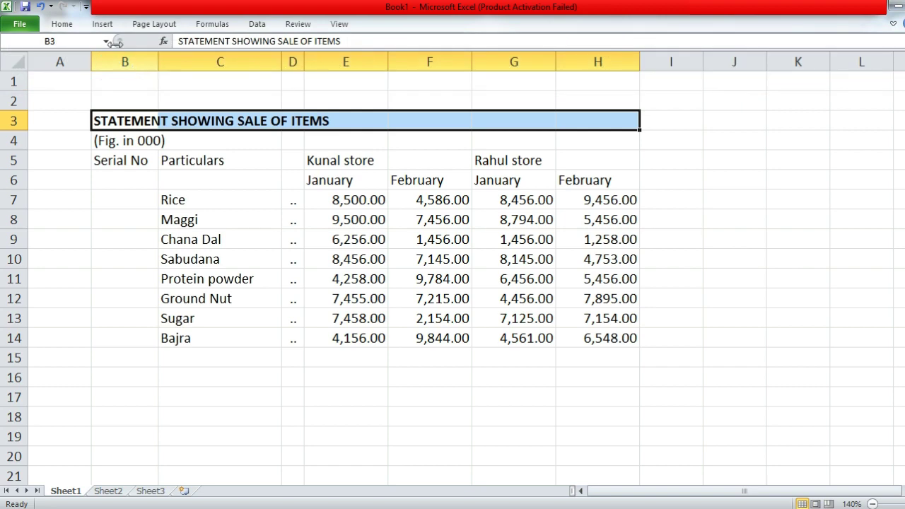
pyautogui.click(64, 25)
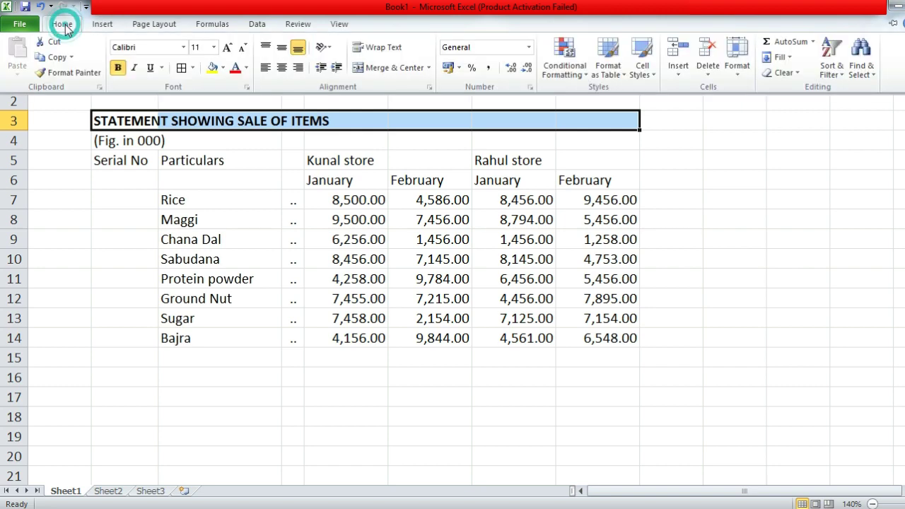
pyautogui.click(150, 68)
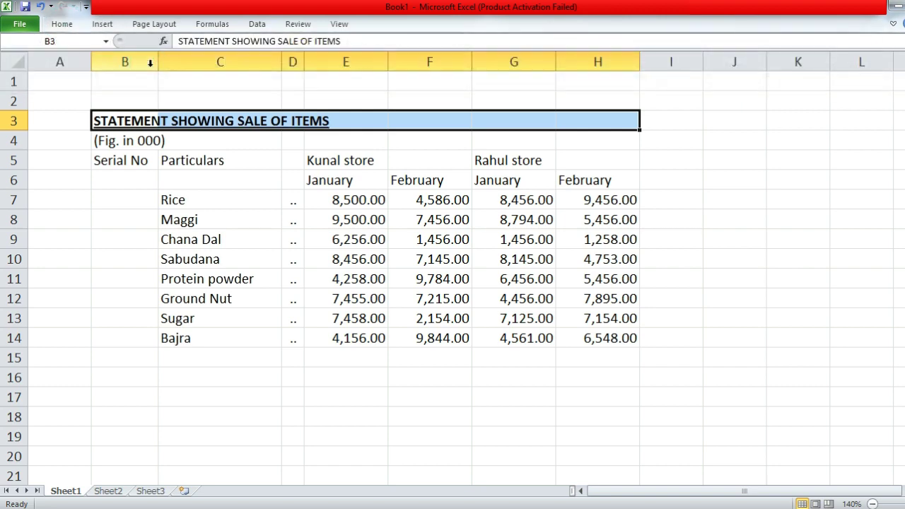
# Set the statement title's font size to 16
pyautogui.click(62, 25)
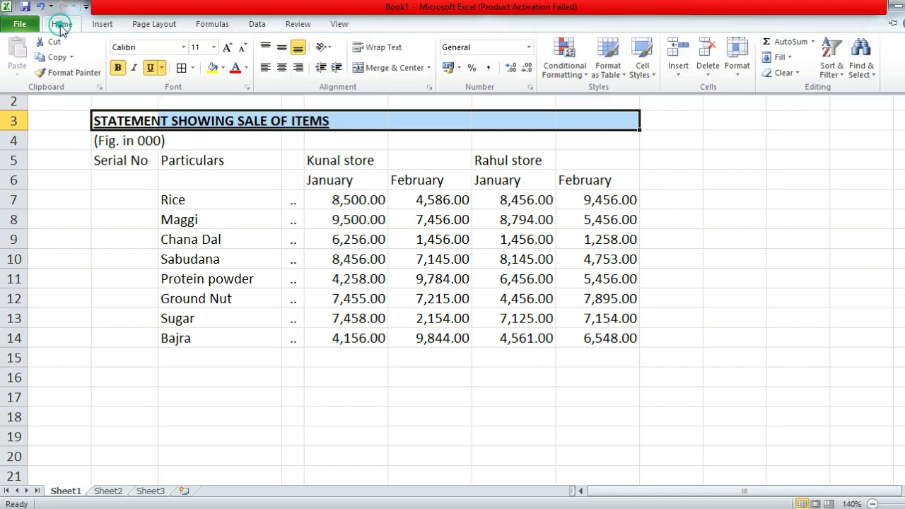
pyautogui.click(215, 48)
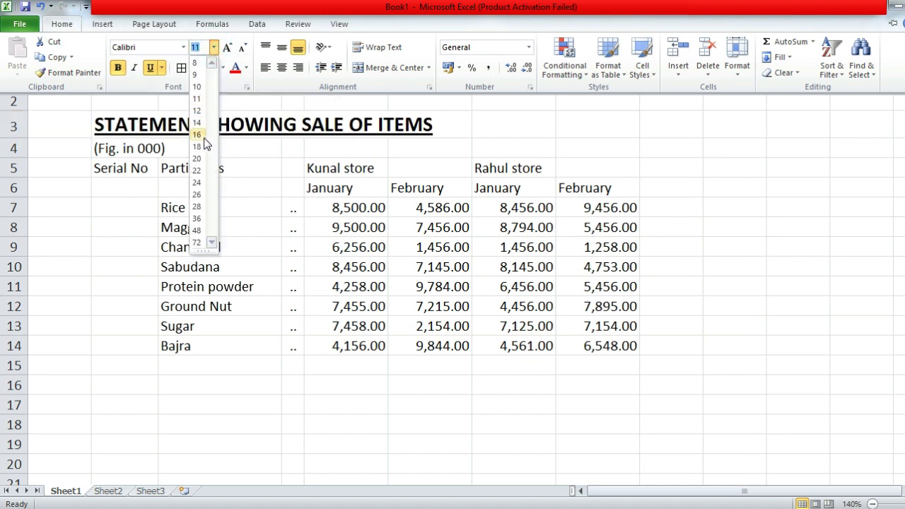
pyautogui.click(200, 135)
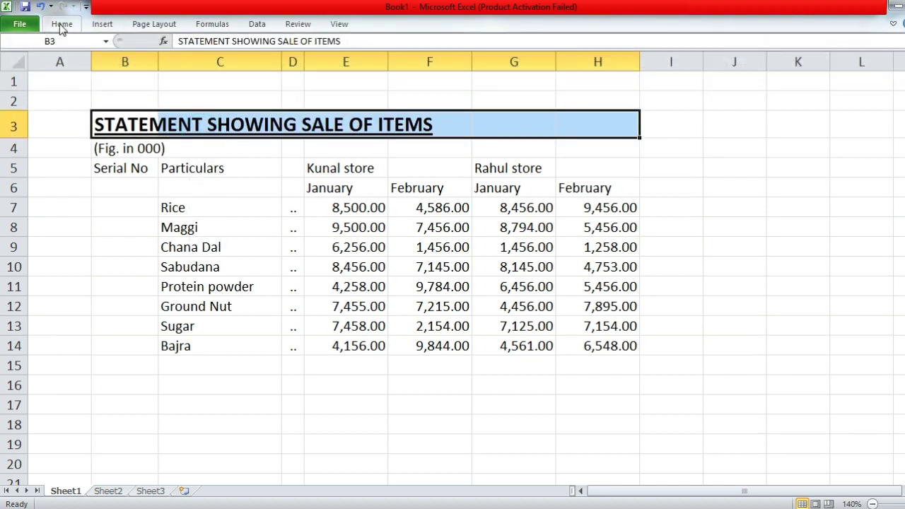
# Merge and center the statement title across B3:H3
pyautogui.click(62, 26)
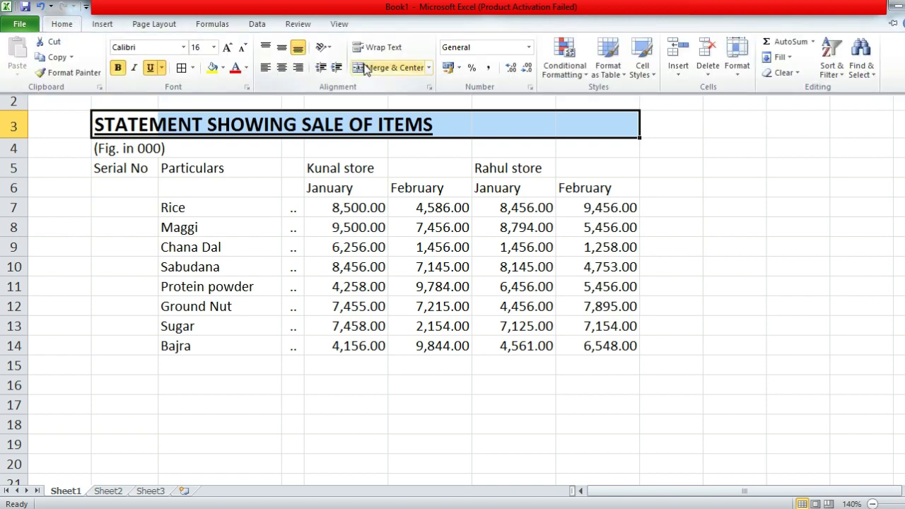
pyautogui.click(388, 71)
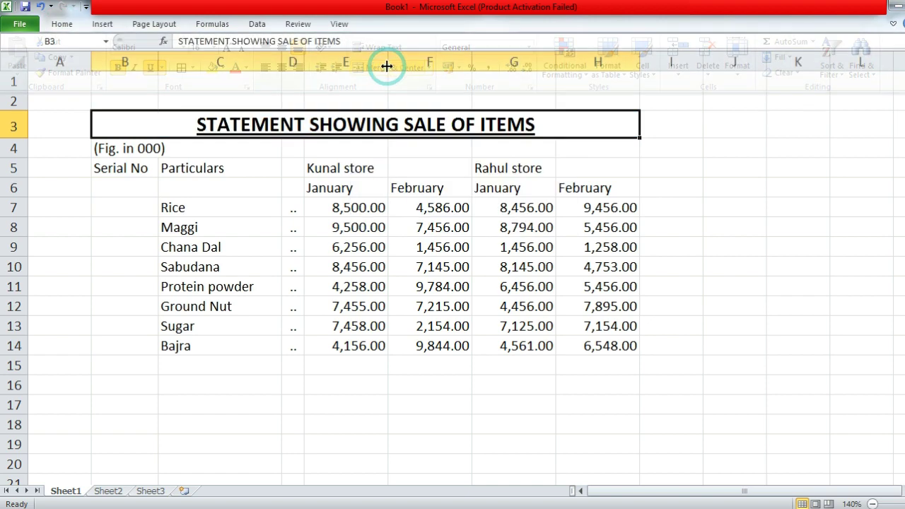
pyautogui.click(696, 160)
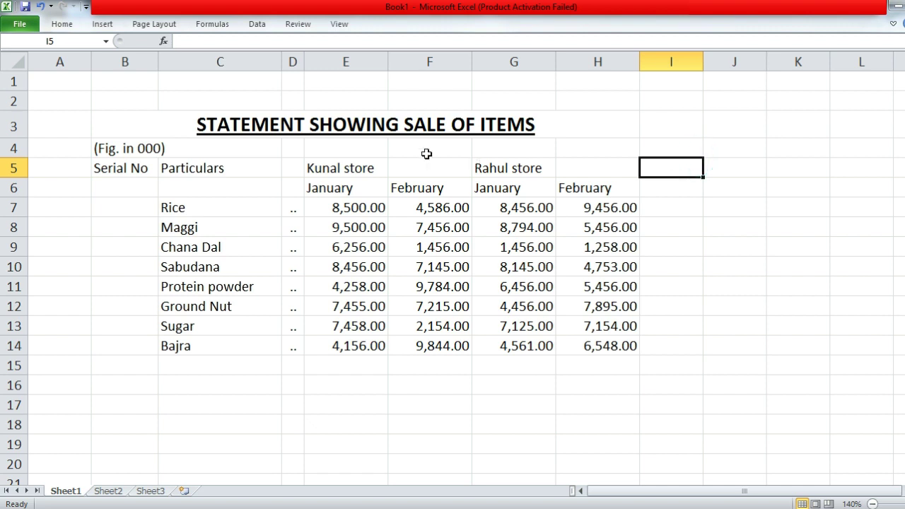
# Merge the "(Fig. in 000)" note across B4:H4 with Merge Across
pyautogui.click(104, 145)
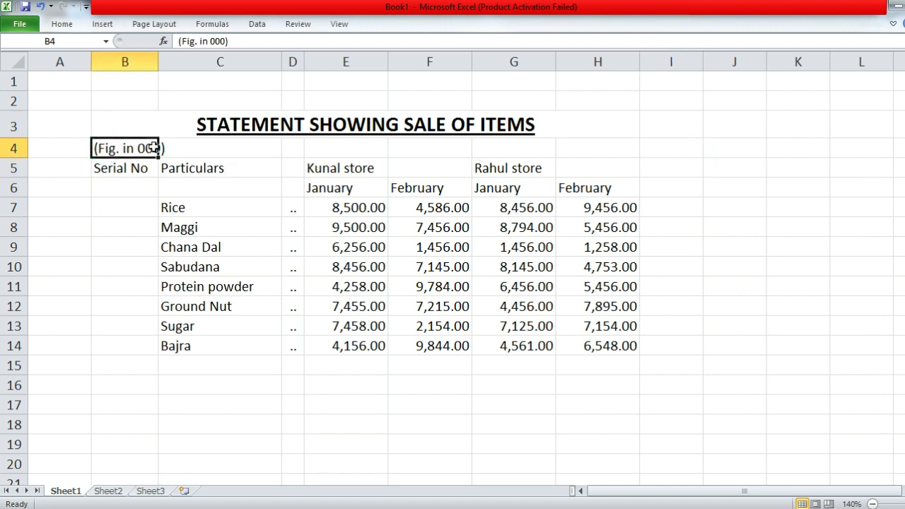
pyautogui.moveTo(118, 147); pyautogui.dragTo(164, 148)
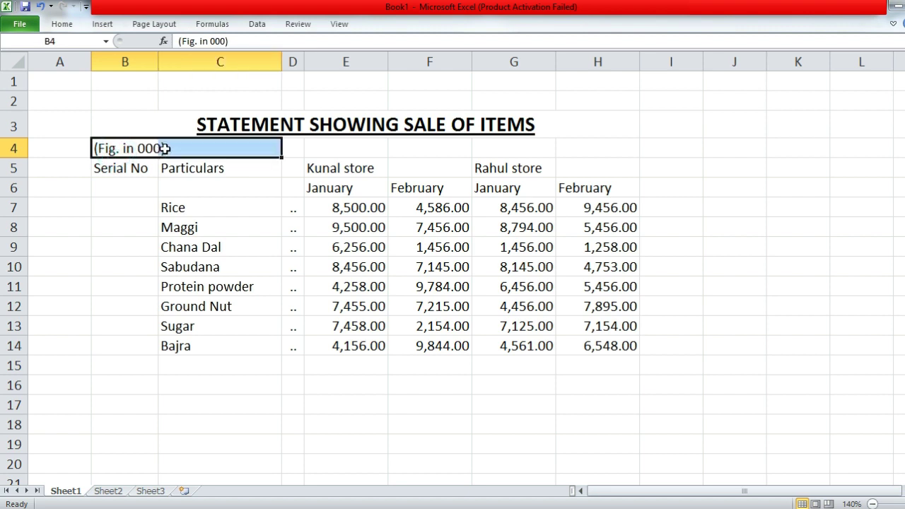
pyautogui.click(162, 122)
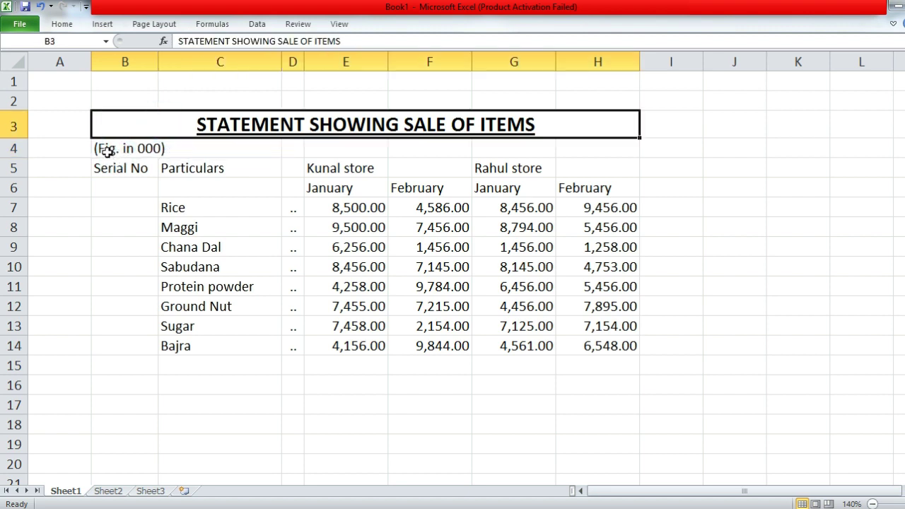
pyautogui.moveTo(104, 150); pyautogui.dragTo(566, 150)
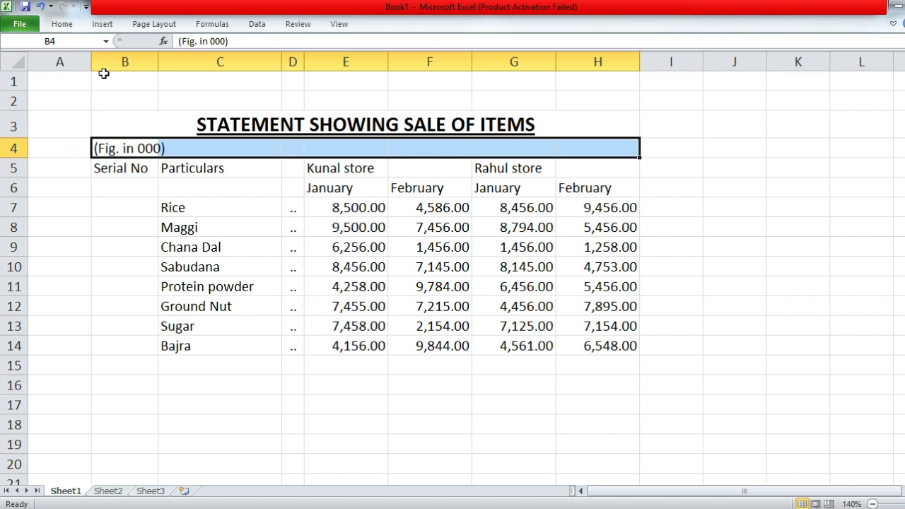
pyautogui.click(60, 24)
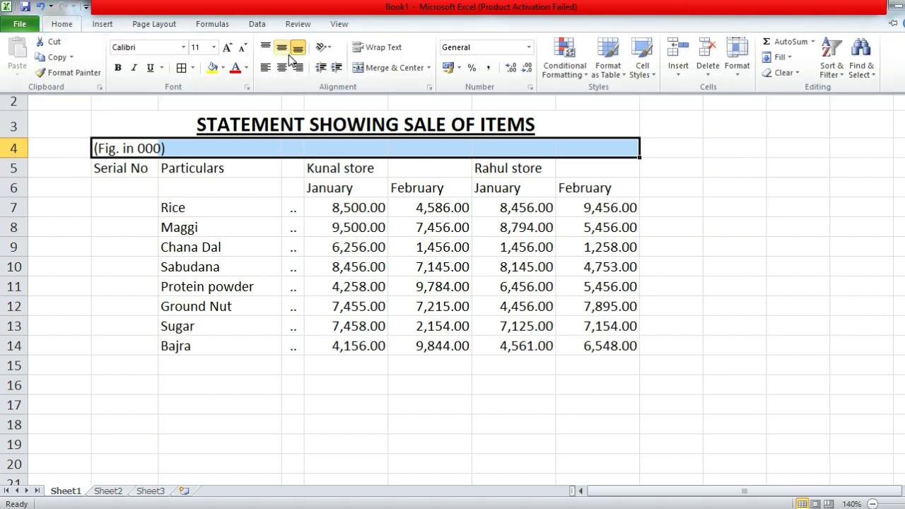
pyautogui.click(429, 68)
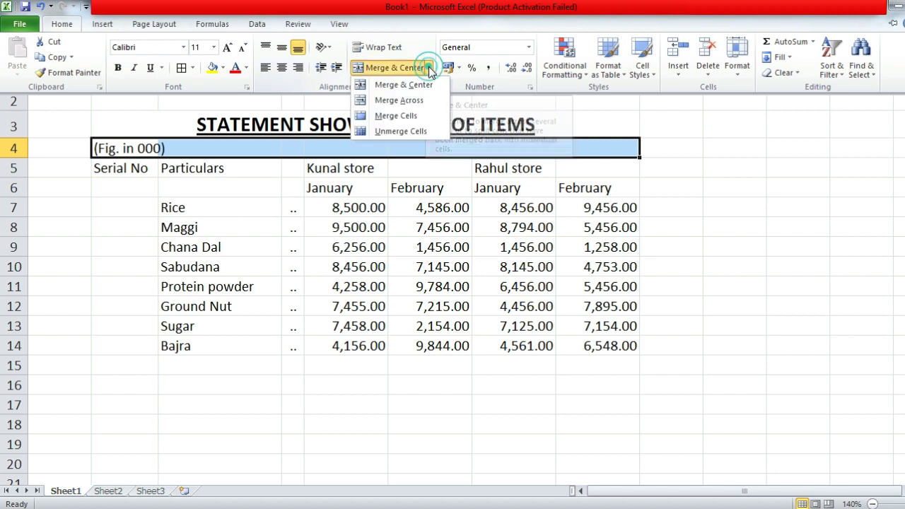
pyautogui.click(409, 102)
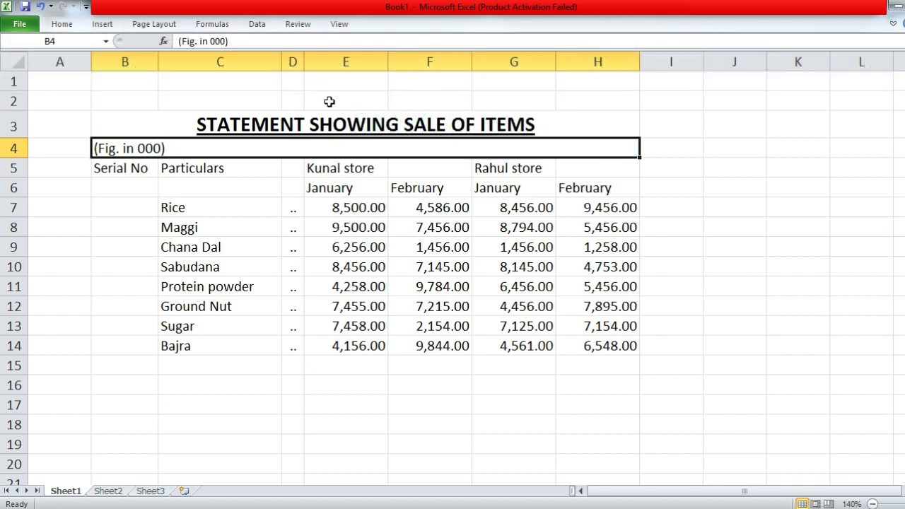
# Right-align the "(Fig. in 000)" note within its merged row under the title
pyautogui.click(72, 26)
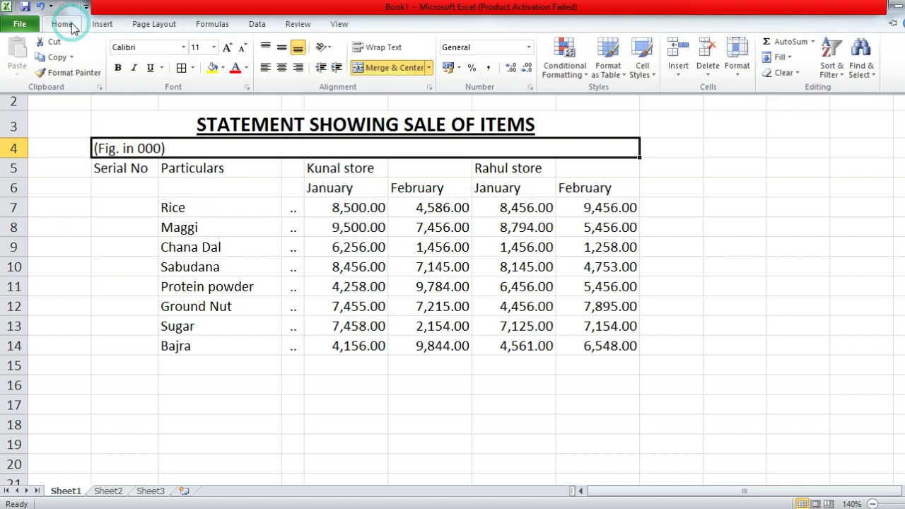
pyautogui.click(300, 68)
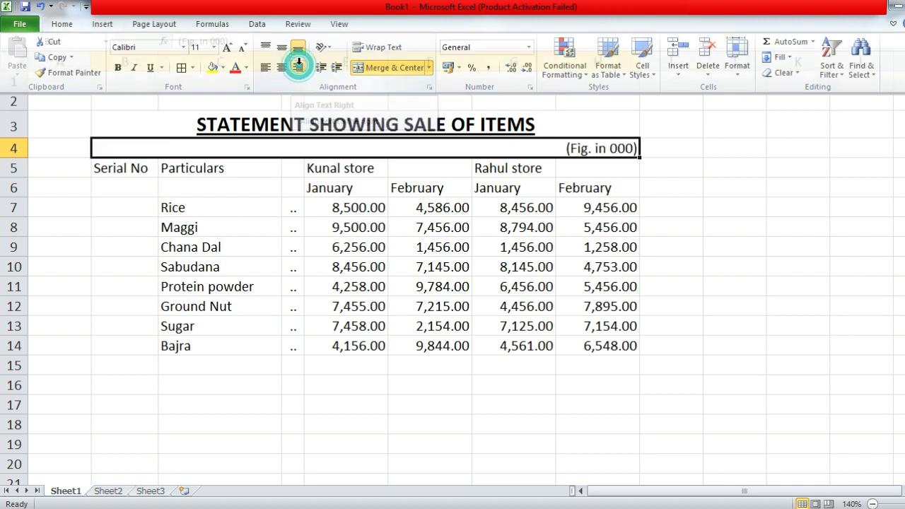
pyautogui.click(664, 176)
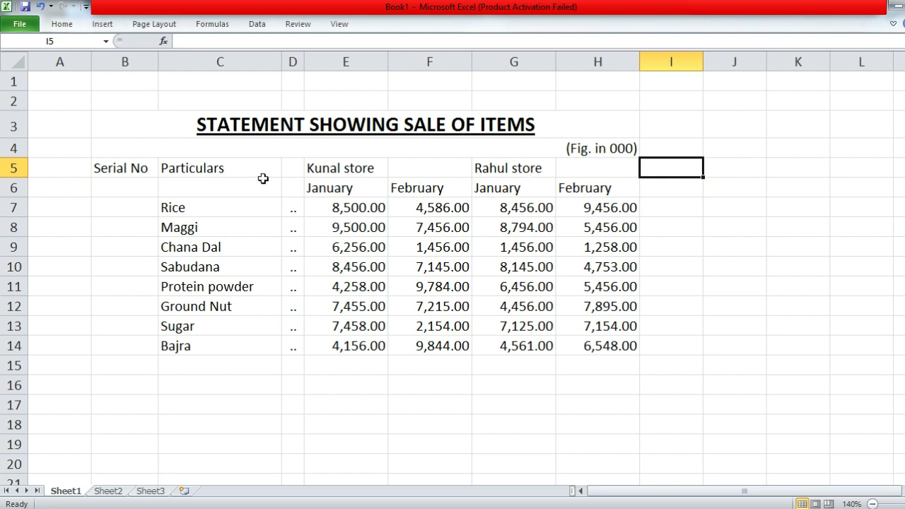
# Merge and center the Serial No heading over B5:B6 and make it bold
pyautogui.click(125, 168)
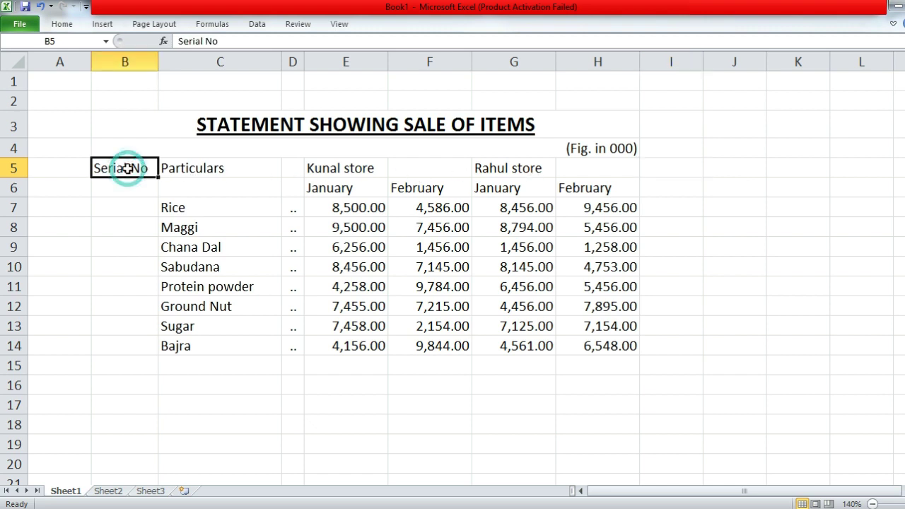
pyautogui.moveTo(118, 174); pyautogui.dragTo(123, 186)
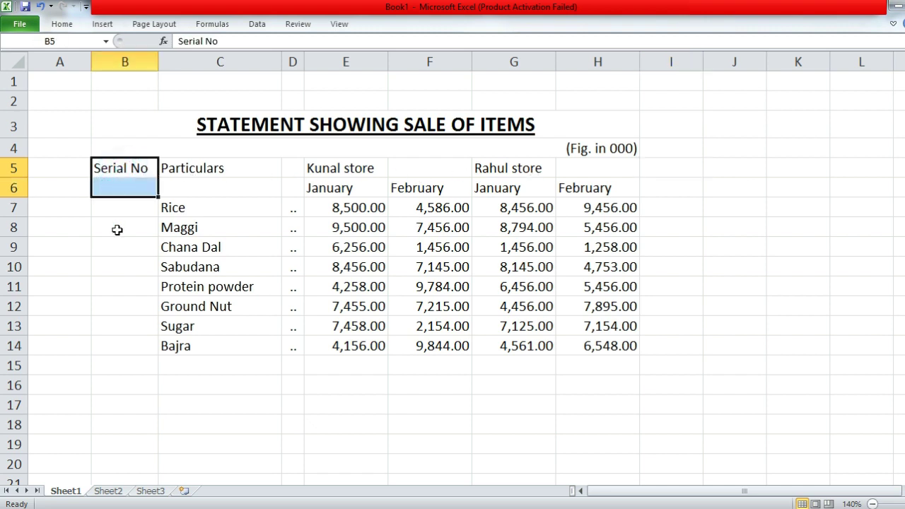
pyautogui.click(63, 25)
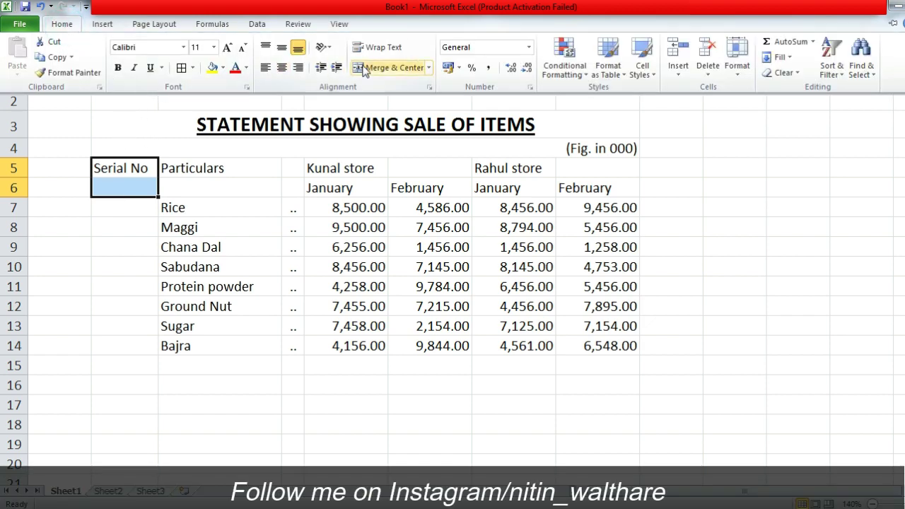
pyautogui.click(384, 71)
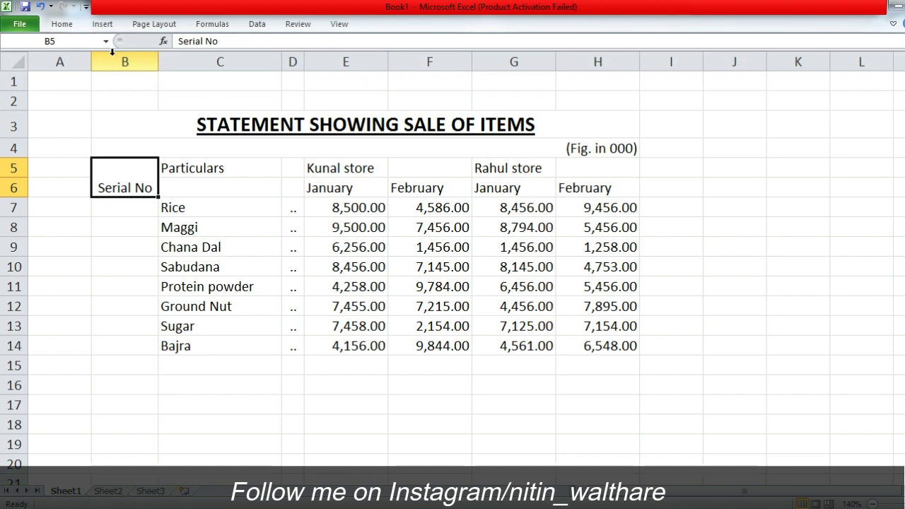
pyautogui.click(63, 25)
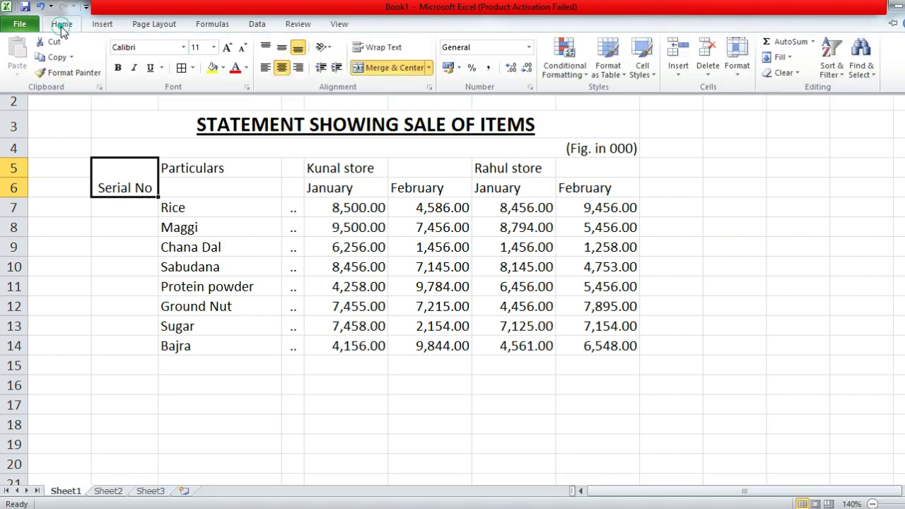
pyautogui.click(118, 68)
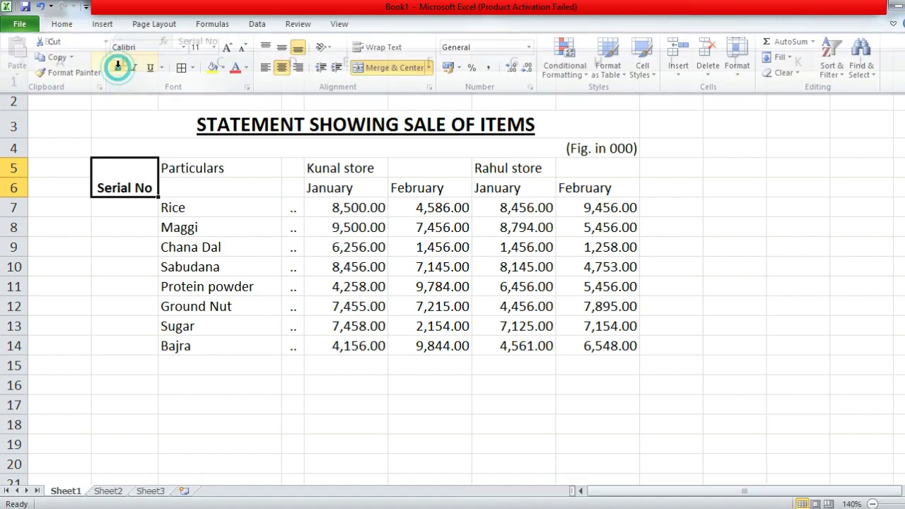
# Merge and center the Particulars heading over C5:D6 and make it bold
pyautogui.click(176, 167)
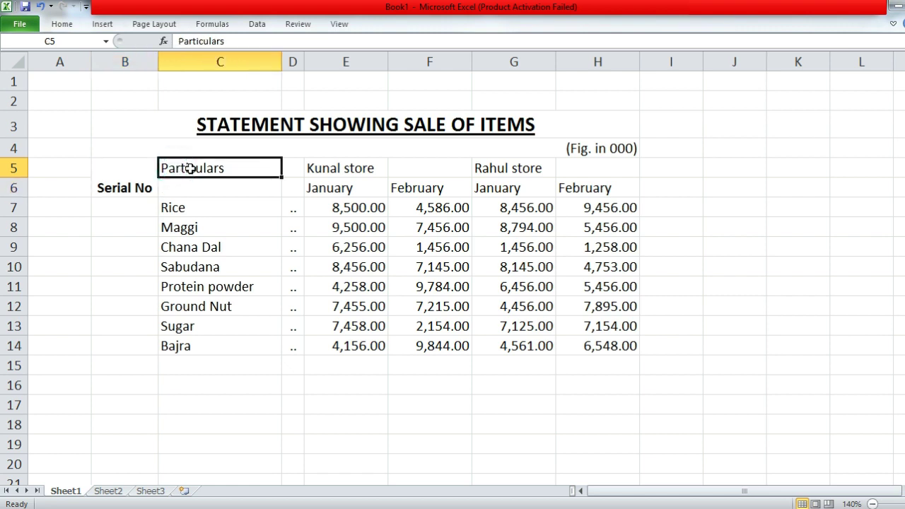
pyautogui.moveTo(176, 168); pyautogui.dragTo(282, 188)
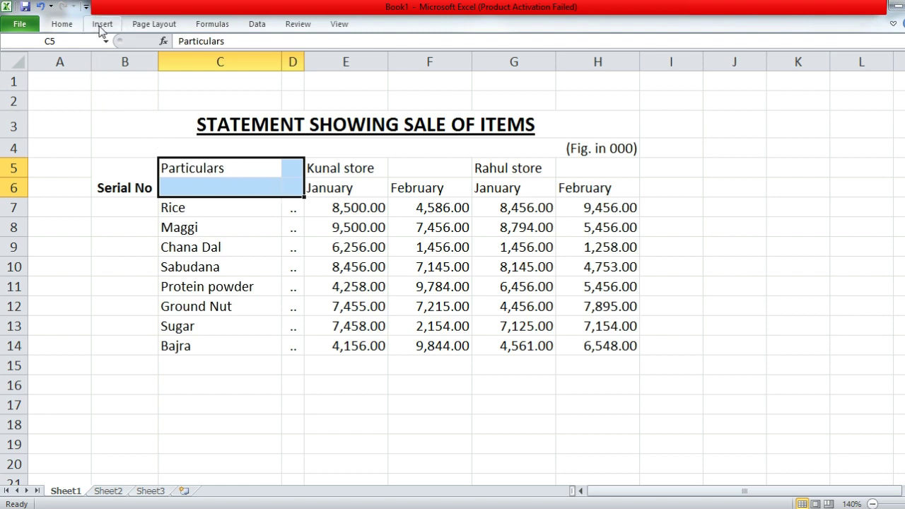
pyautogui.click(63, 24)
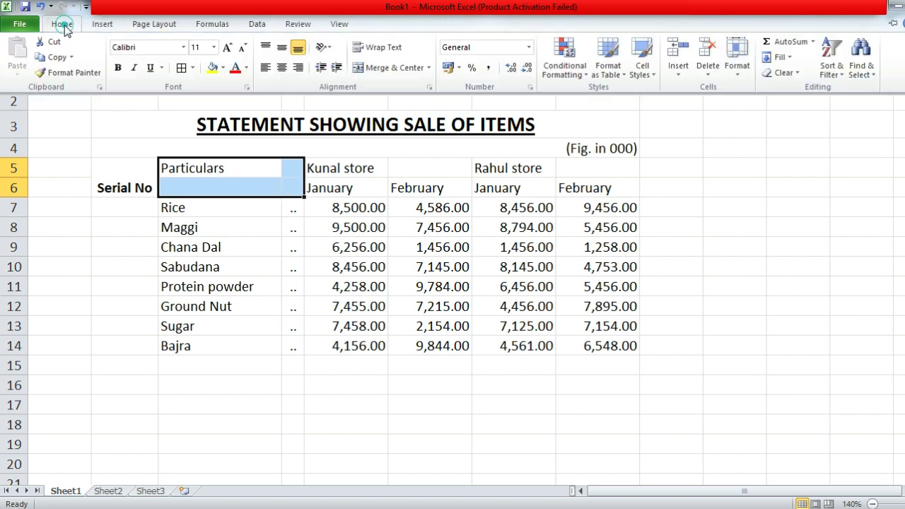
pyautogui.click(391, 67)
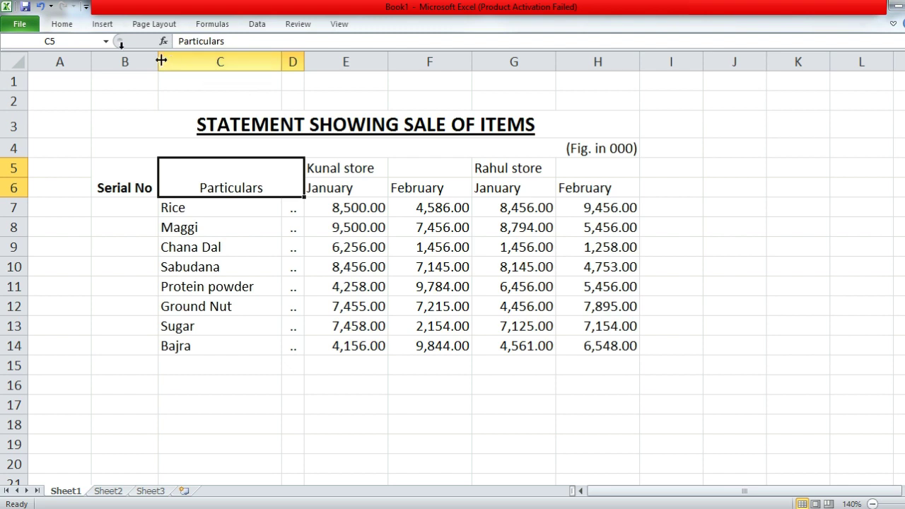
pyautogui.click(62, 24)
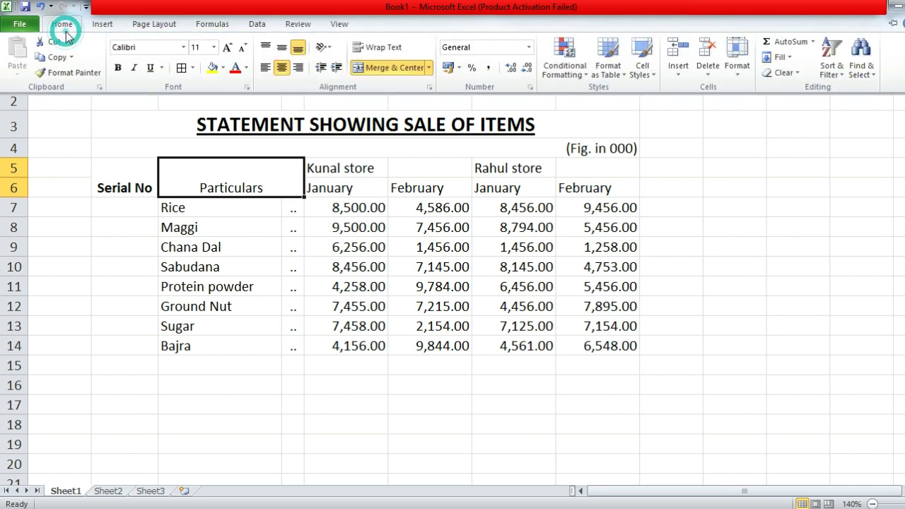
pyautogui.click(118, 67)
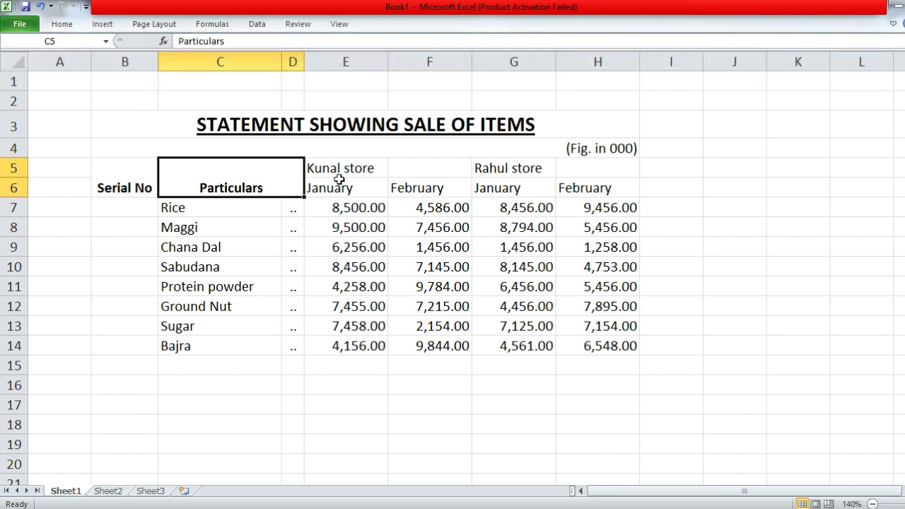
# Merge and center the Kunal store heading across E5:F5 and make it bold
pyautogui.moveTo(321, 167); pyautogui.dragTo(390, 168)
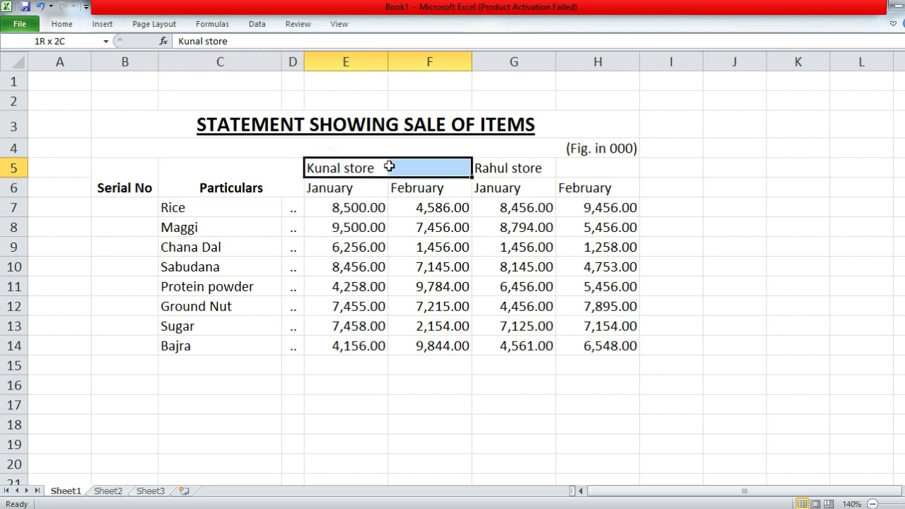
pyautogui.click(64, 25)
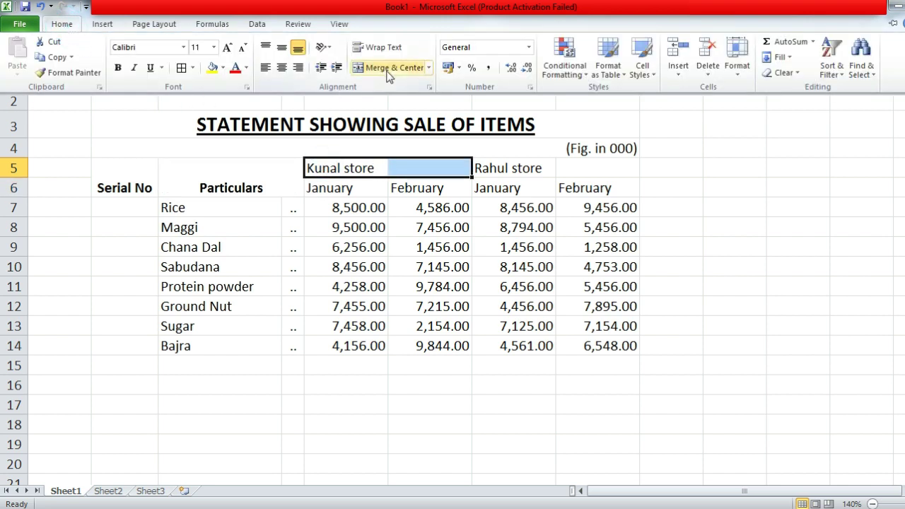
pyautogui.click(387, 69)
pyautogui.click(65, 26)
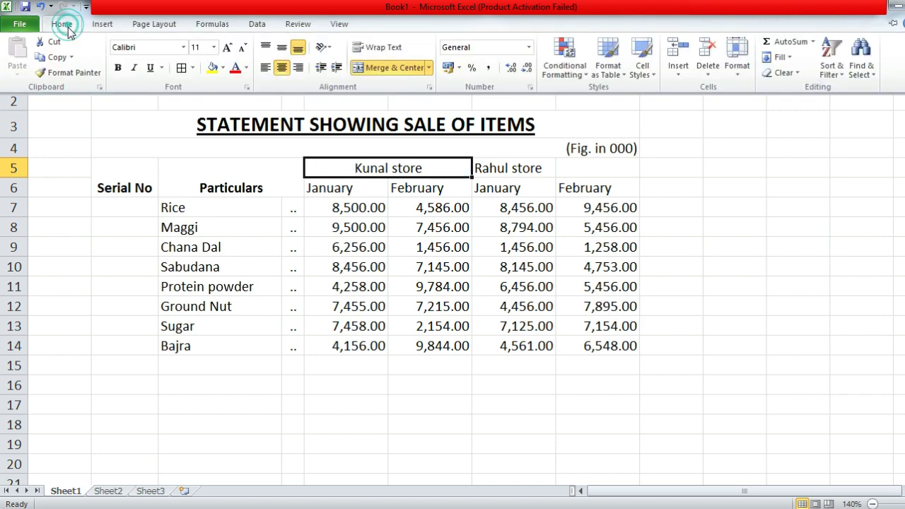
pyautogui.click(117, 67)
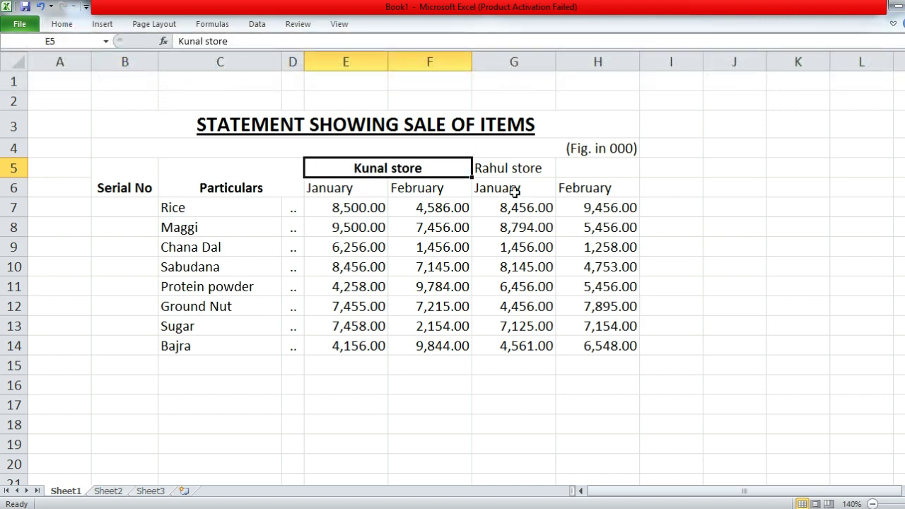
# Merge and center the Rahul store heading across G5:H5 and make it bold
pyautogui.moveTo(492, 172); pyautogui.dragTo(560, 168)
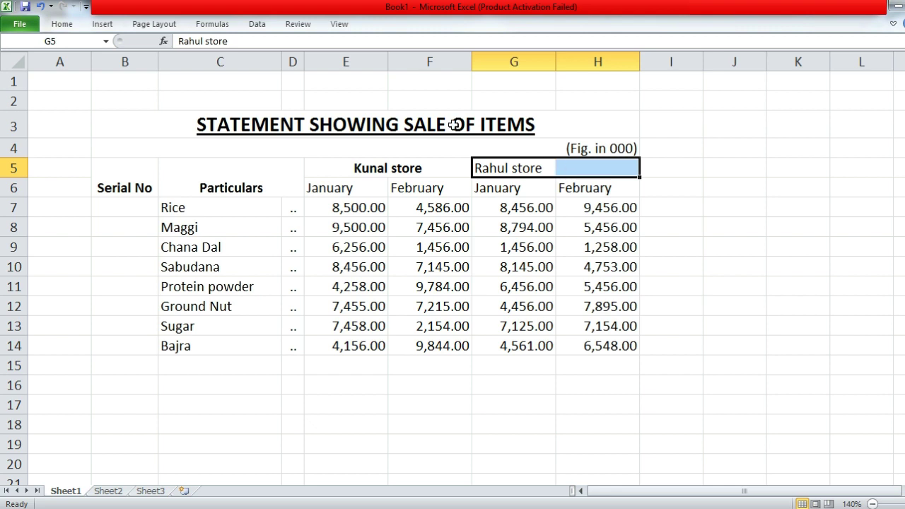
pyautogui.click(62, 24)
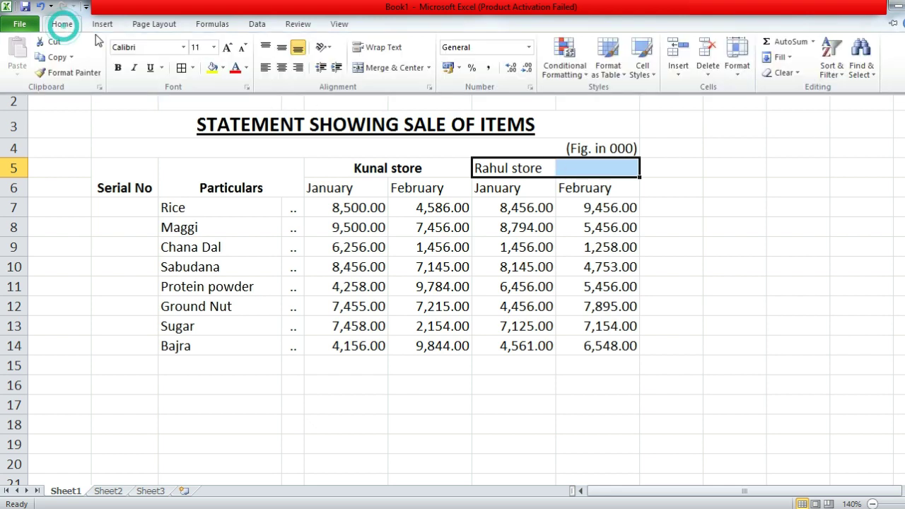
pyautogui.click(362, 68)
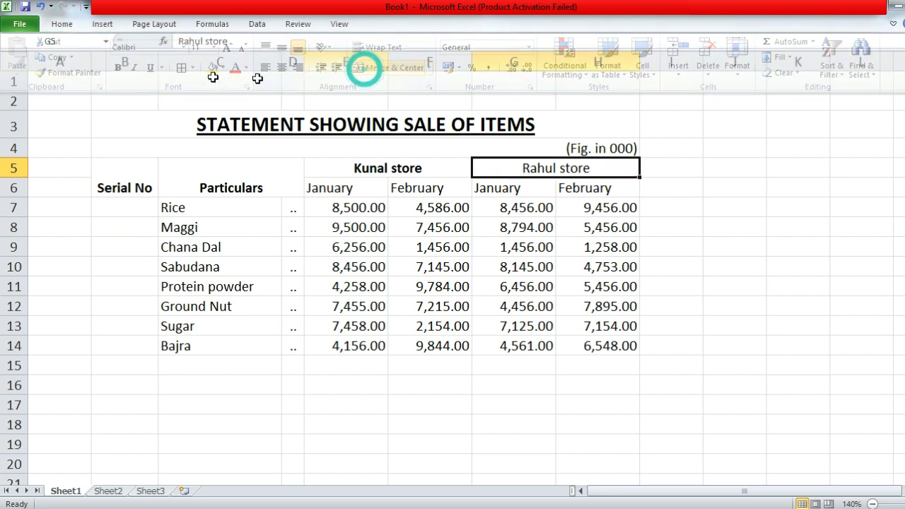
pyautogui.click(62, 27)
pyautogui.click(120, 69)
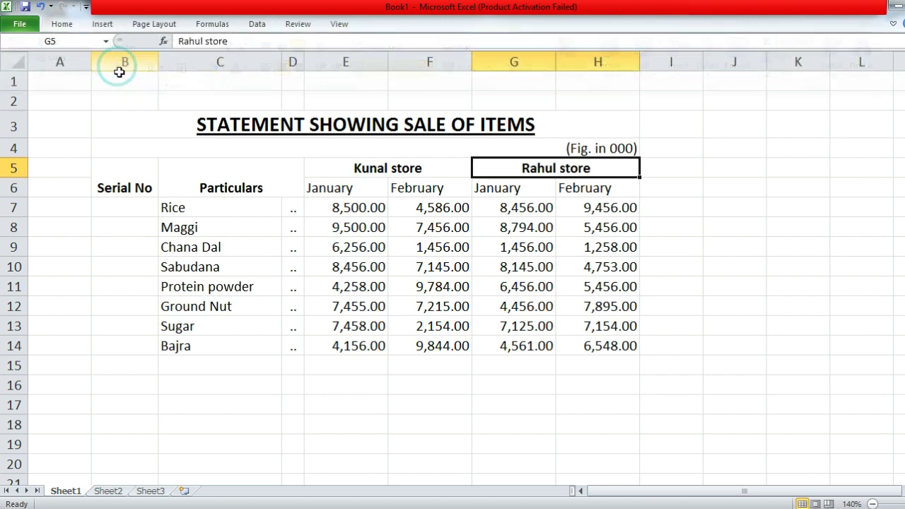
pyautogui.click(718, 181)
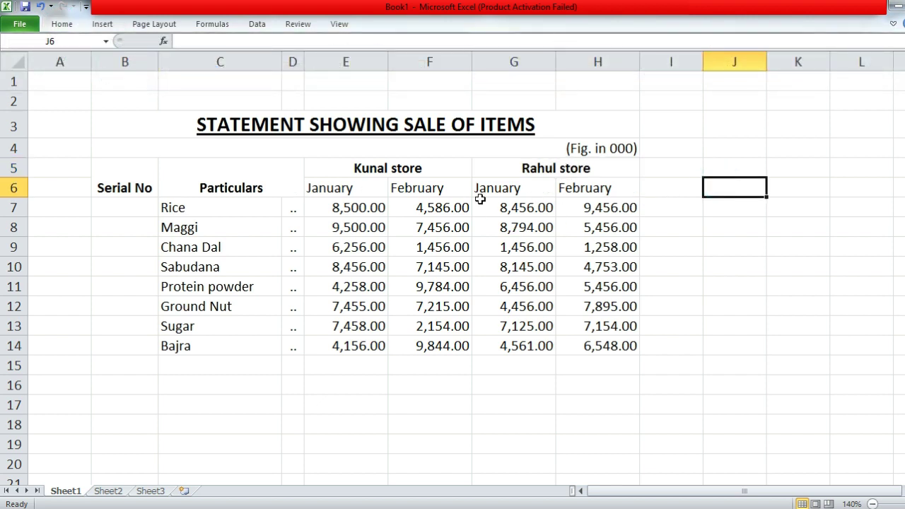
# Center the January and February headings in E6:H6 and make them bold
pyautogui.moveTo(334, 195); pyautogui.dragTo(576, 189)
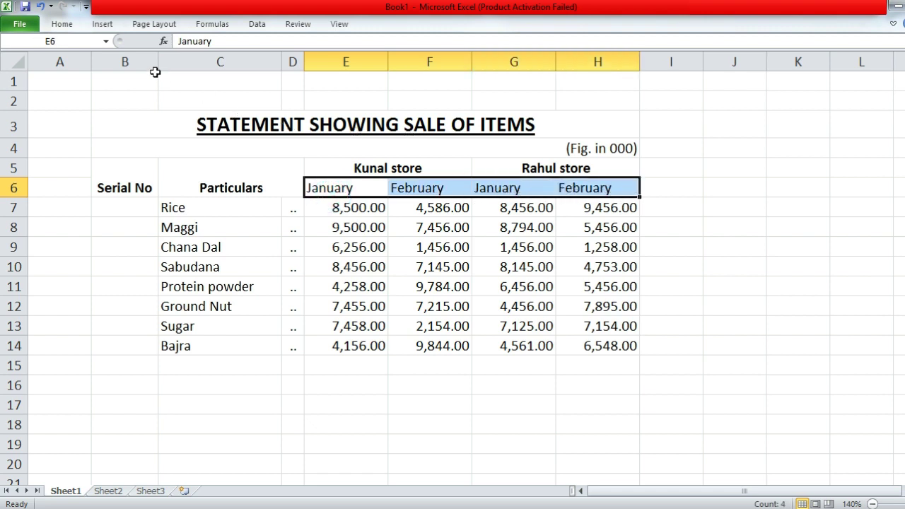
pyautogui.click(62, 25)
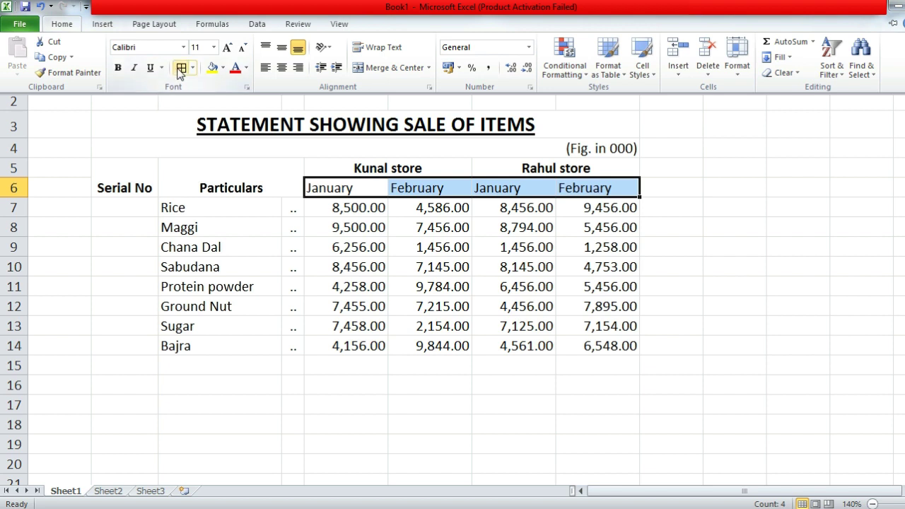
pyautogui.click(281, 68)
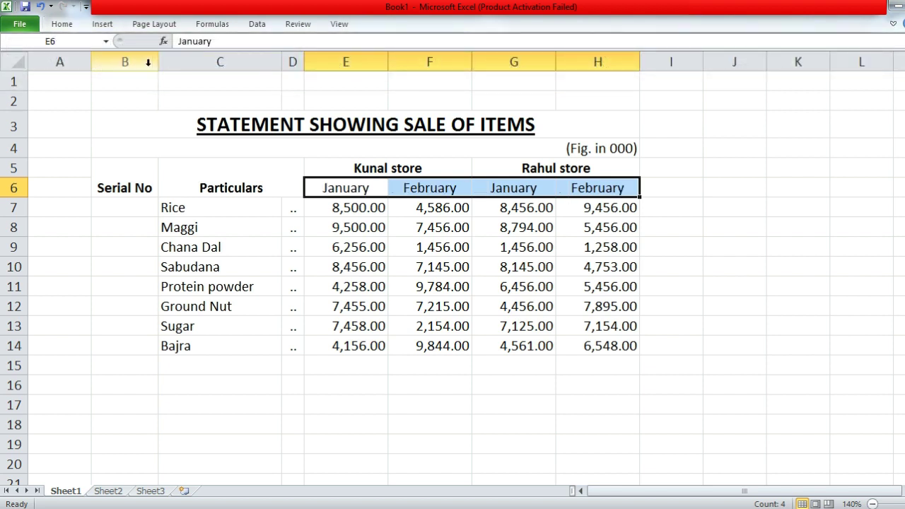
pyautogui.click(62, 24)
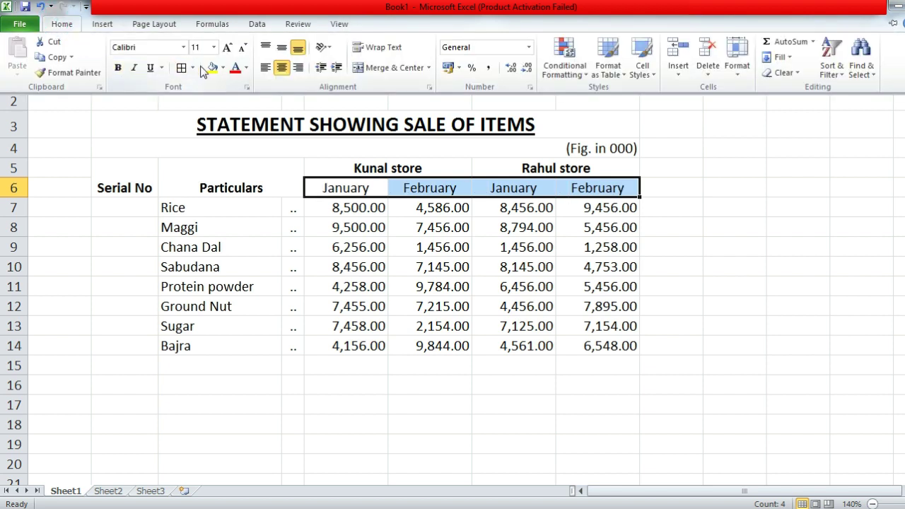
pyautogui.click(117, 71)
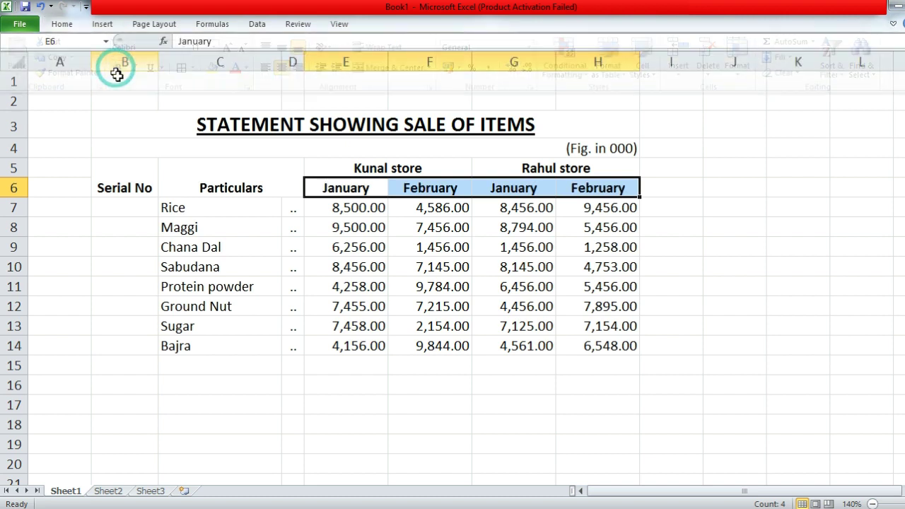
pyautogui.click(742, 210)
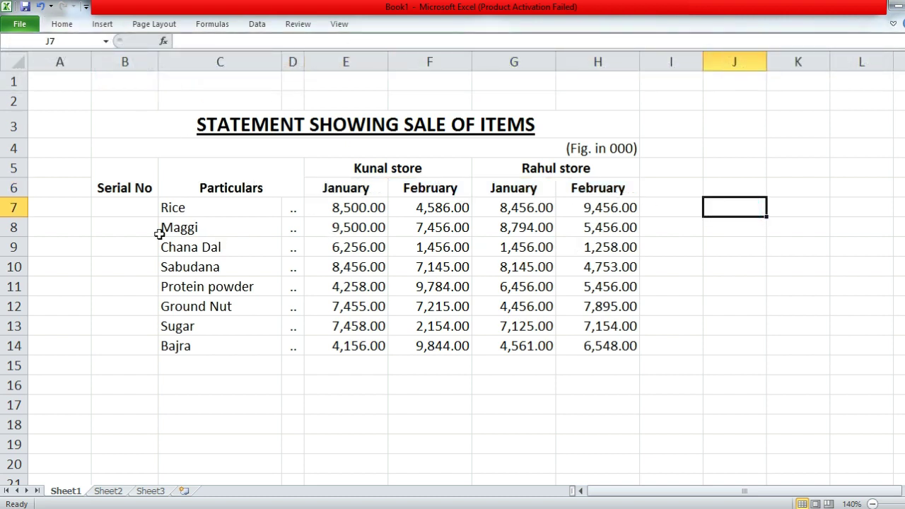
# Enter 1 as the serial number for Rice in B7
pyautogui.click(125, 210)
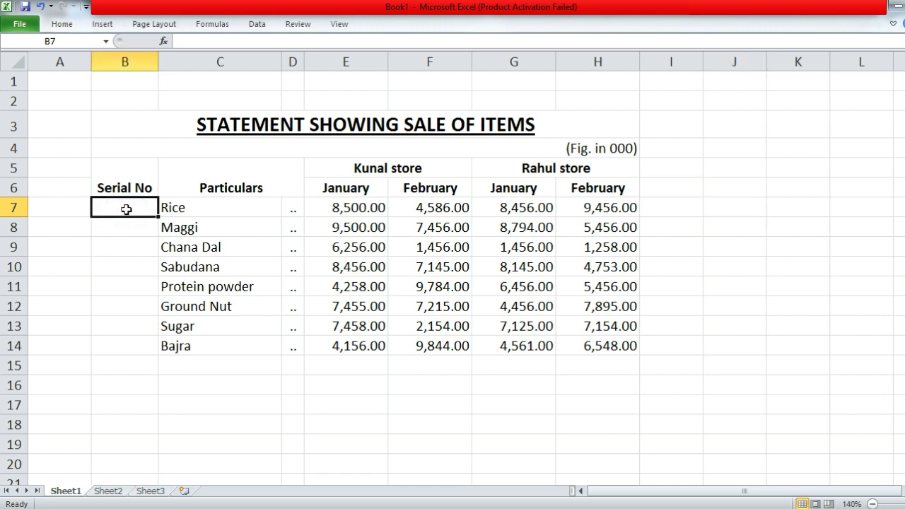
pyautogui.write('1')
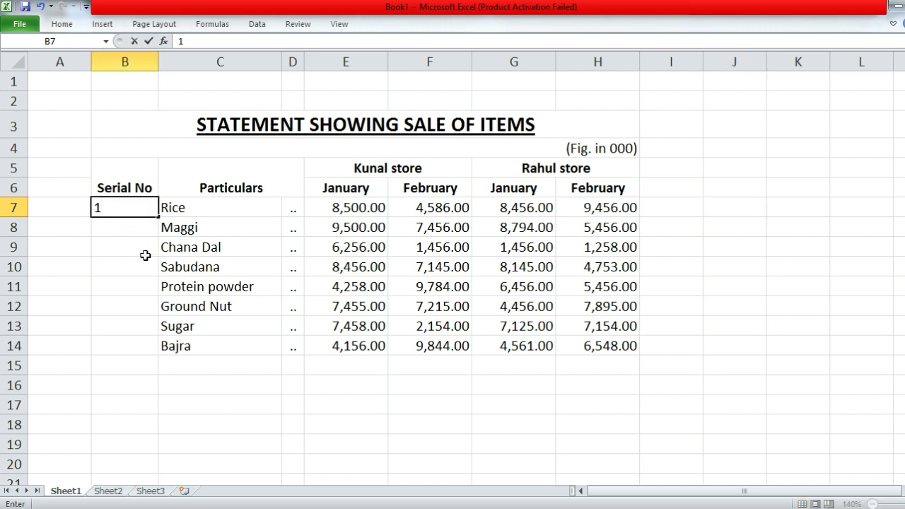
pyautogui.click(138, 269)
pyautogui.click(121, 207)
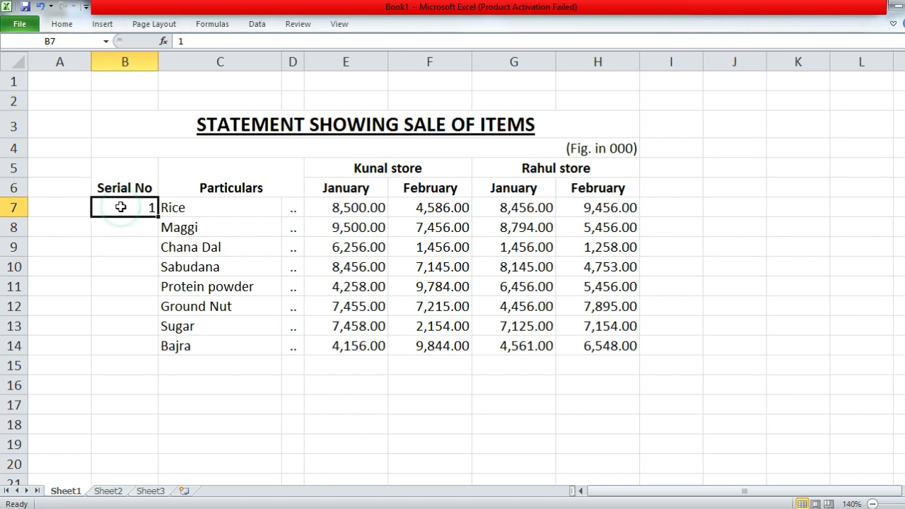
pyautogui.click(128, 276)
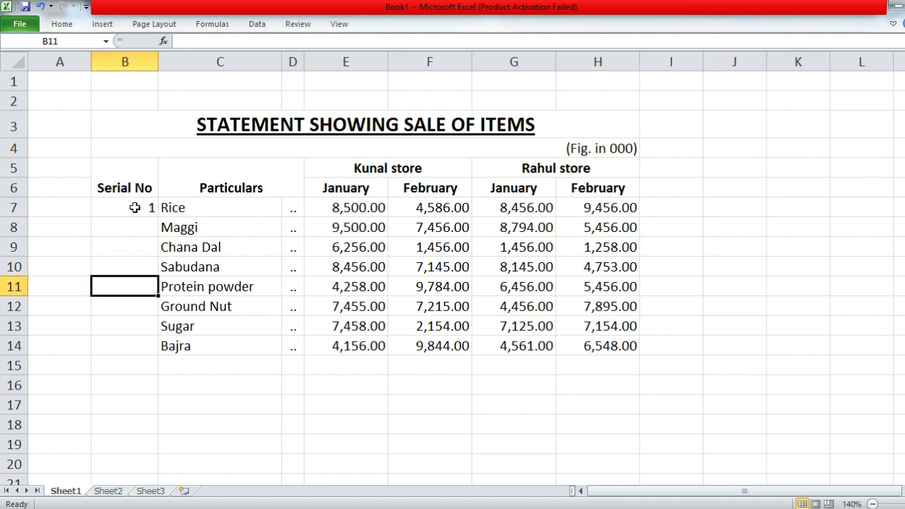
pyautogui.click(133, 208)
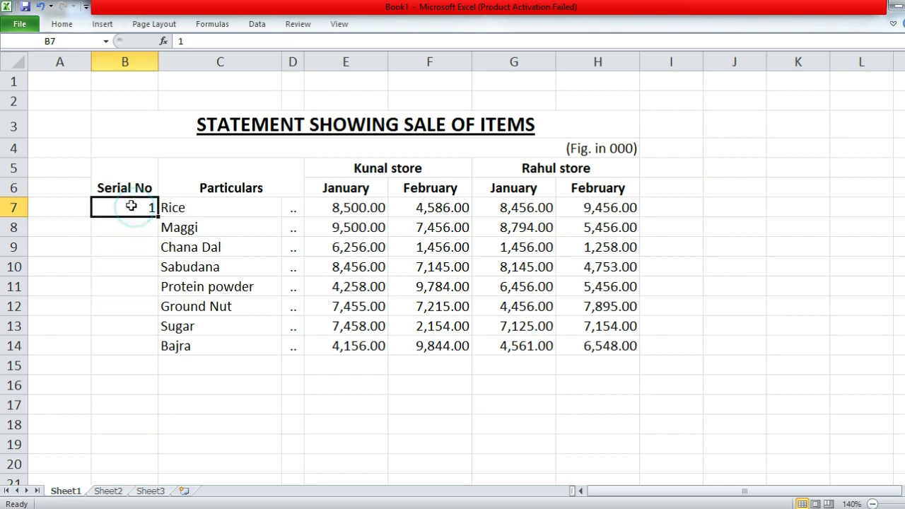
# Fill the serial numbers down from B7 as a linear series in columns, with step value 1 and stop value 8
pyautogui.click(63, 26)
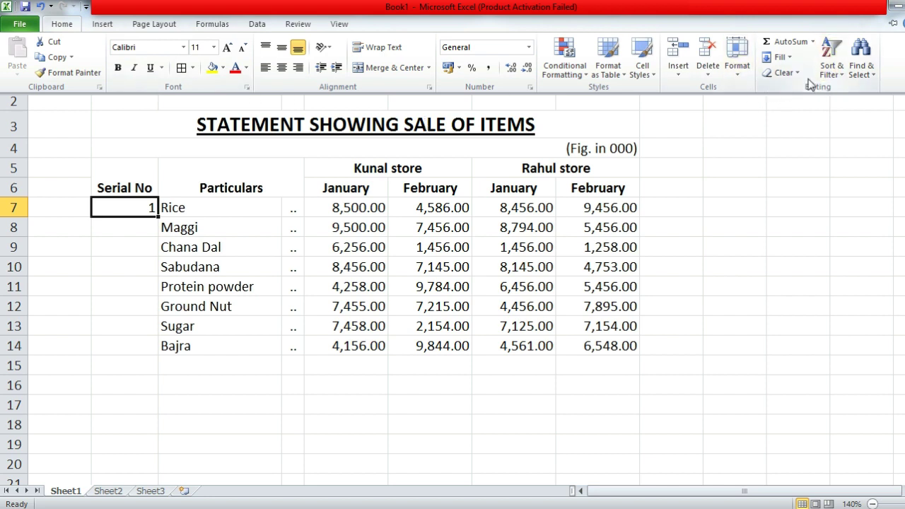
pyautogui.click(784, 58)
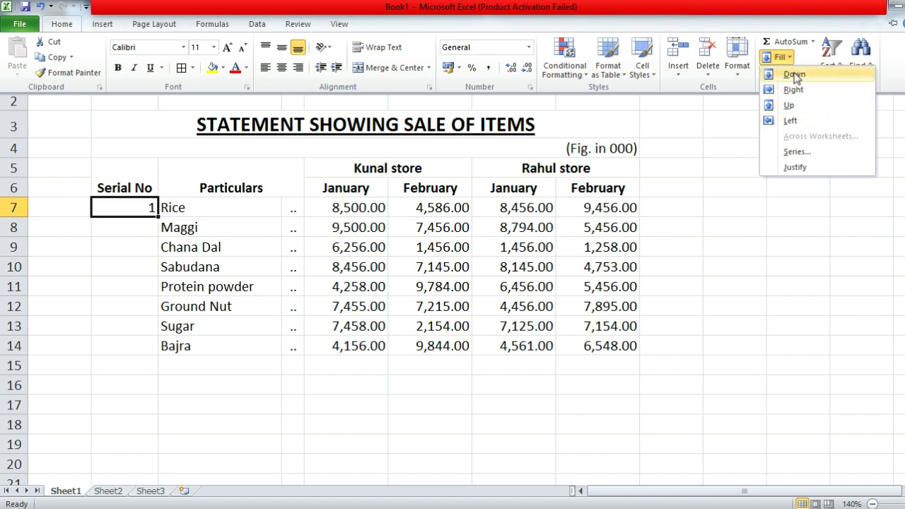
pyautogui.click(808, 154)
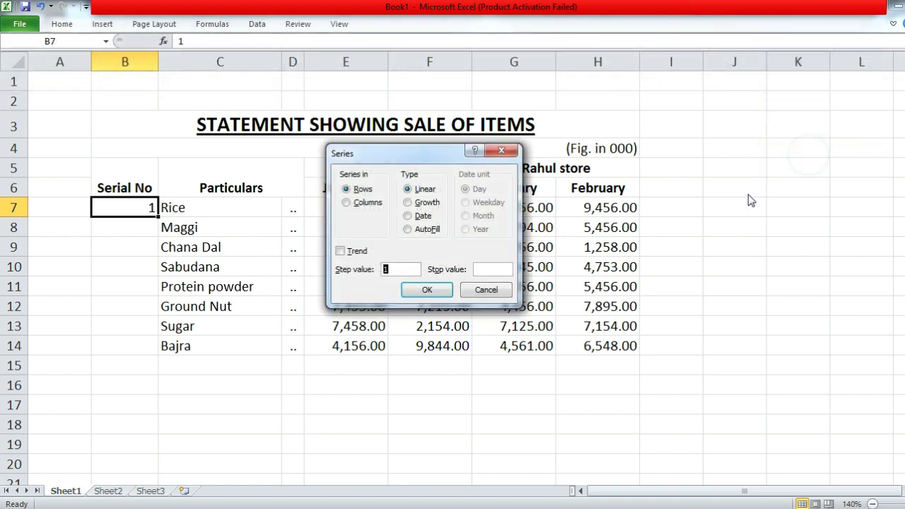
pyautogui.click(347, 203)
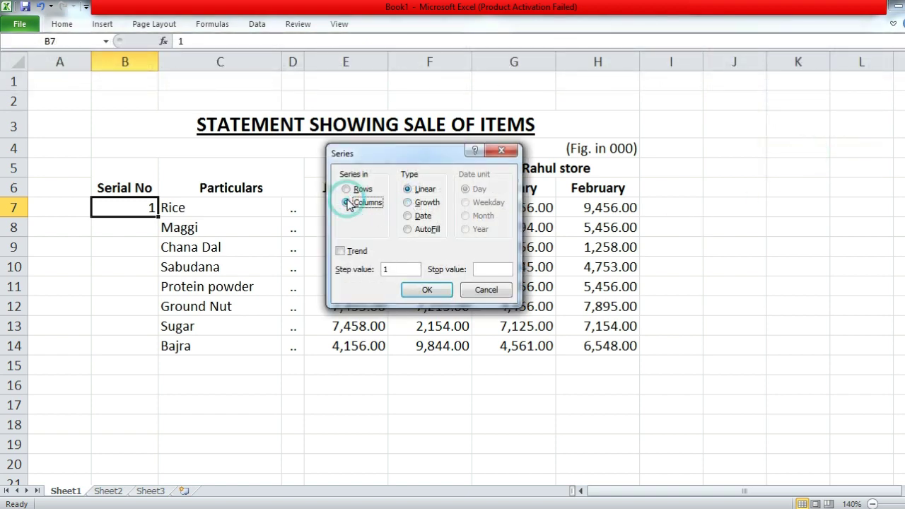
pyautogui.click(487, 266)
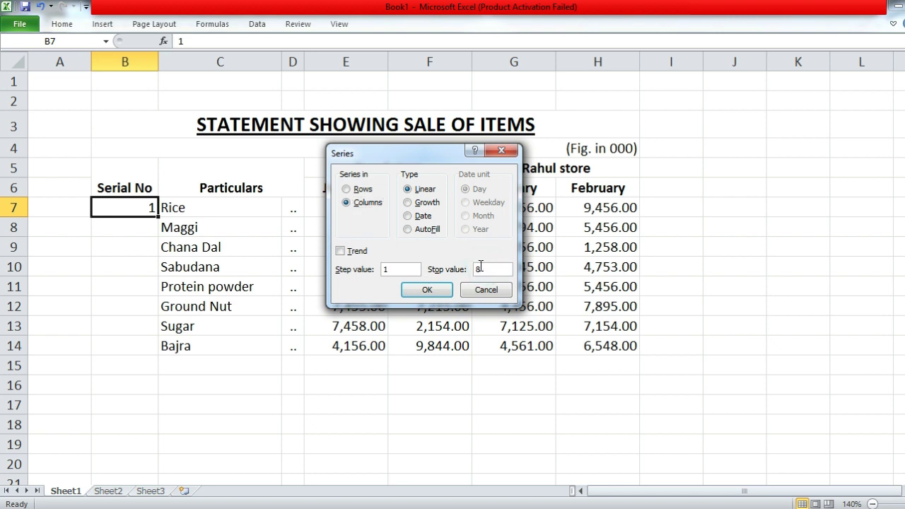
pyautogui.click(427, 290)
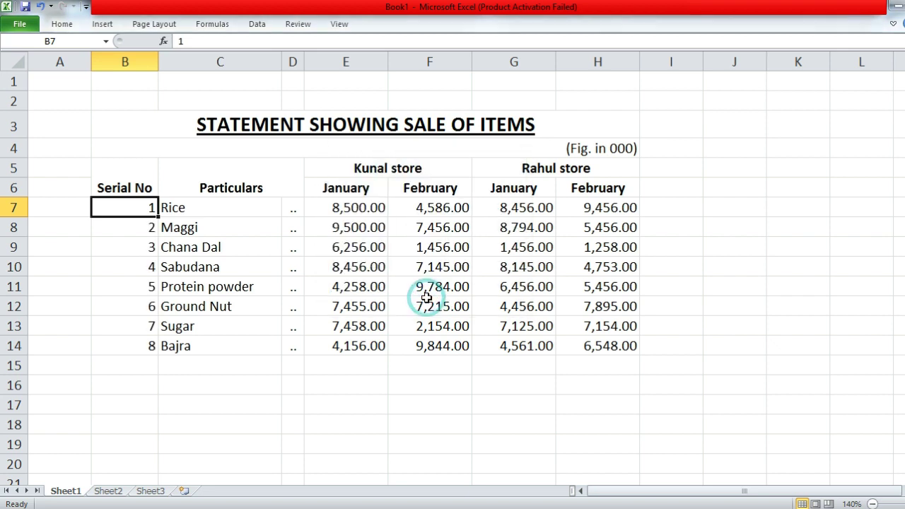
pyautogui.click(171, 347)
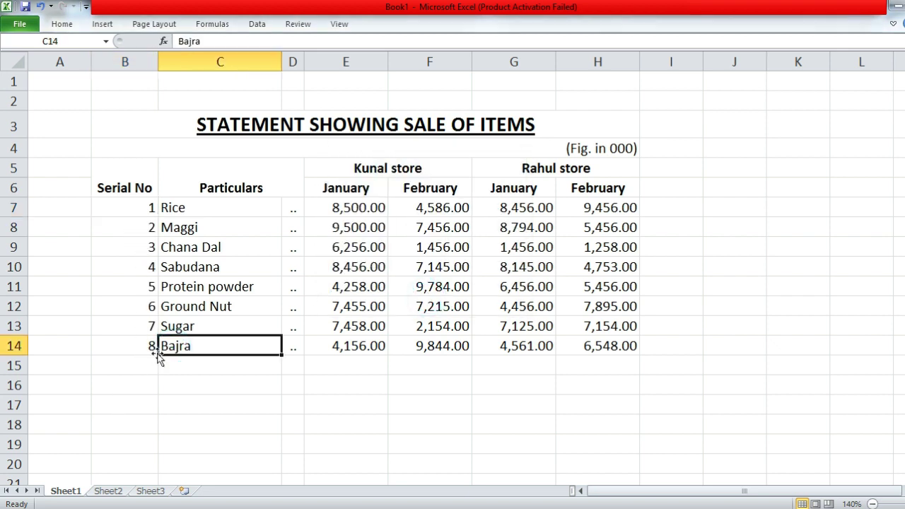
# Center the serial numbers in B7:B14
pyautogui.moveTo(130, 211); pyautogui.dragTo(136, 342)
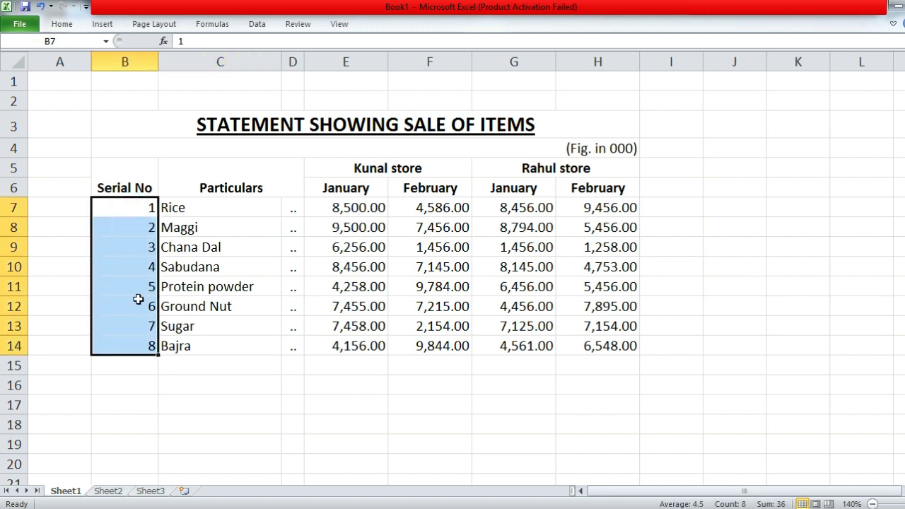
pyautogui.click(61, 24)
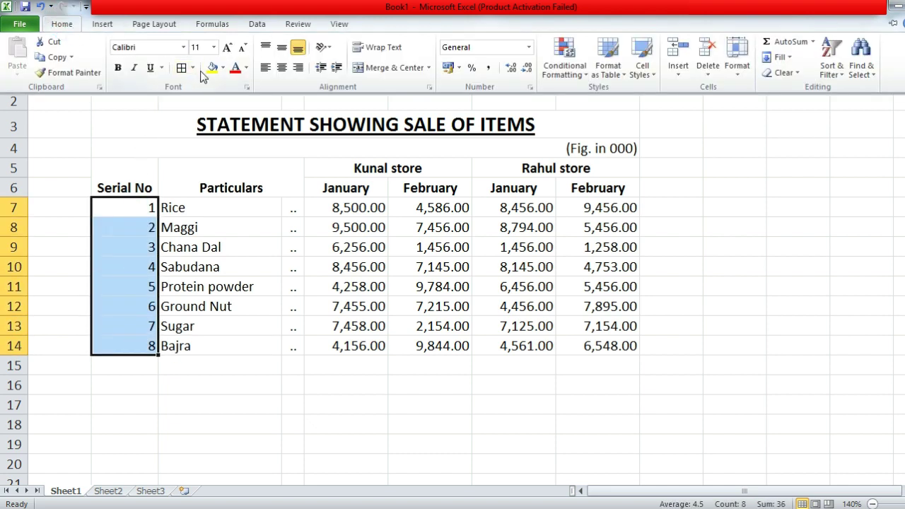
pyautogui.click(281, 68)
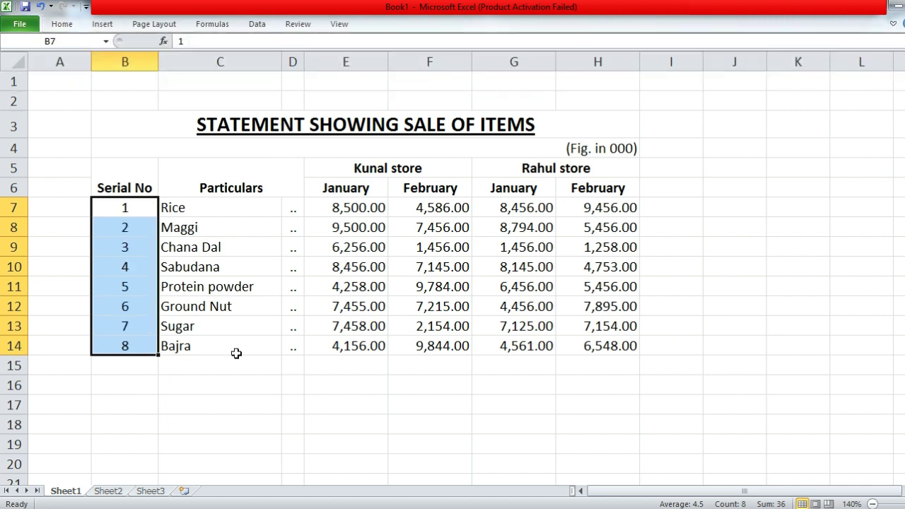
pyautogui.click(228, 422)
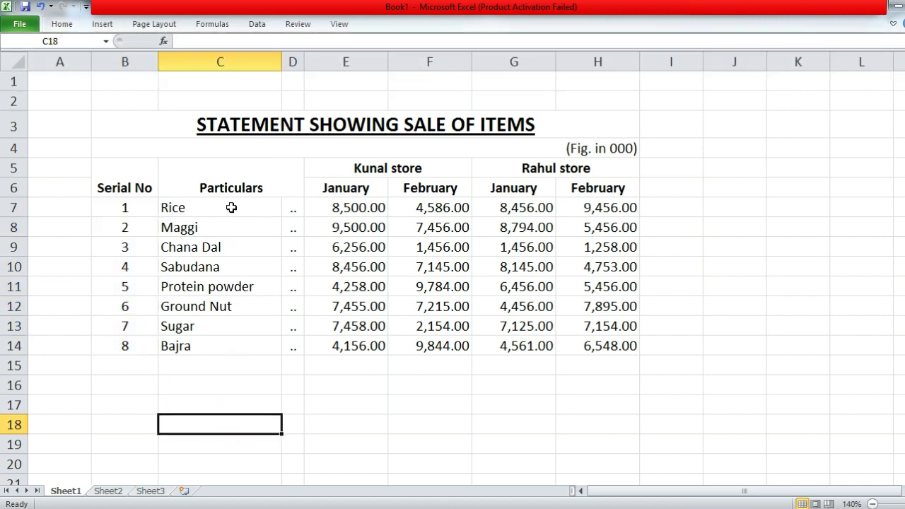
# Increase the indent of the item names in C7:C14 by one level
pyautogui.moveTo(231, 206); pyautogui.dragTo(234, 338)
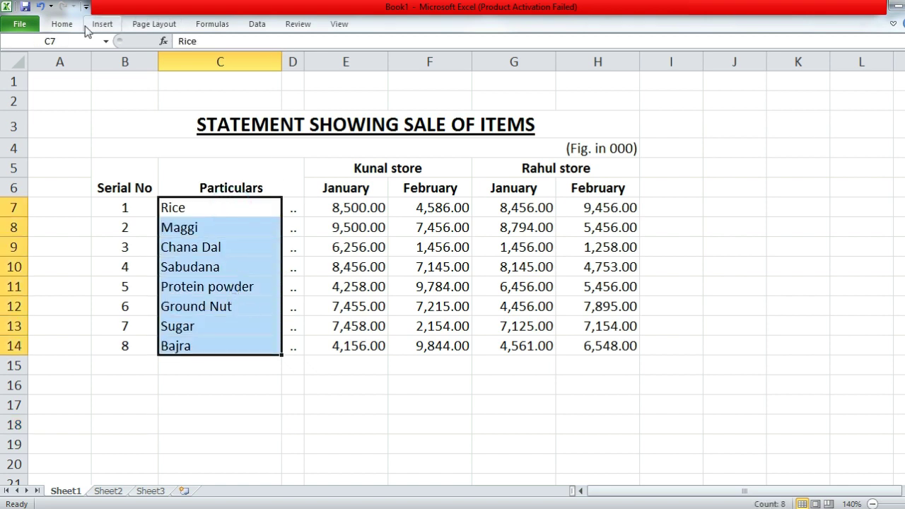
pyautogui.click(62, 24)
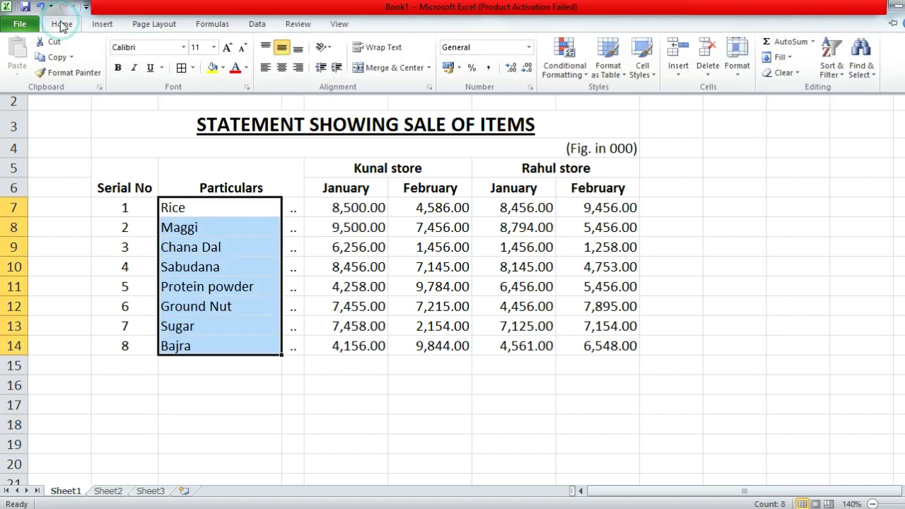
pyautogui.click(338, 68)
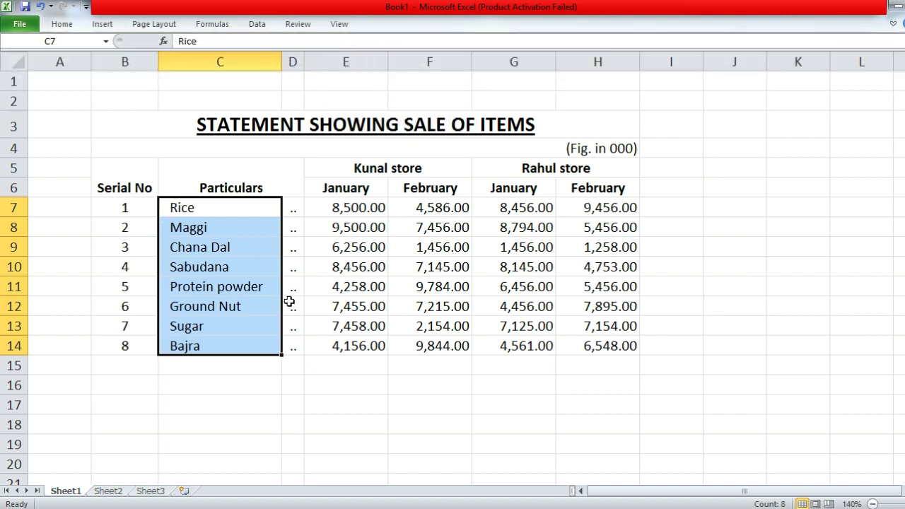
# Turn the center alignment of the dots in D7:D14 off and back on
pyautogui.moveTo(292, 207); pyautogui.dragTo(294, 339)
pyautogui.moveTo(303, 369); pyautogui.dragTo(294, 340)
pyautogui.click(293, 212)
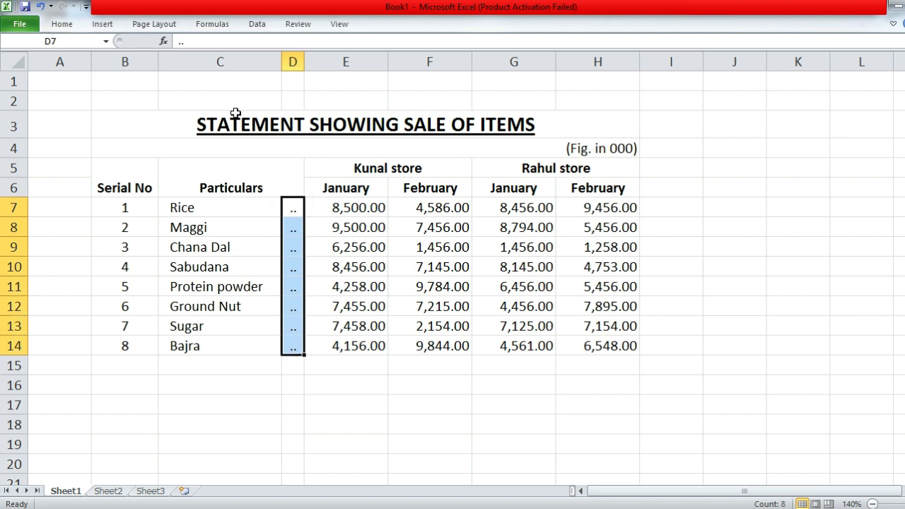
pyautogui.click(74, 26)
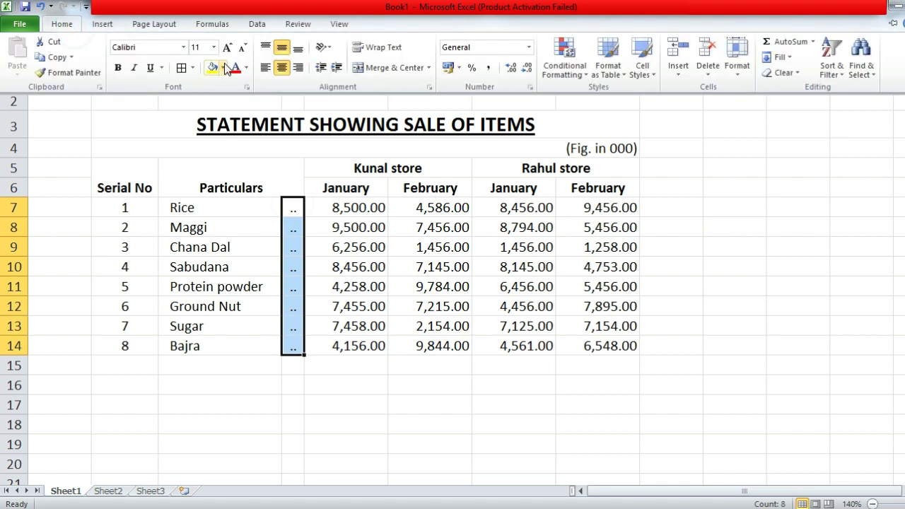
pyautogui.click(281, 69)
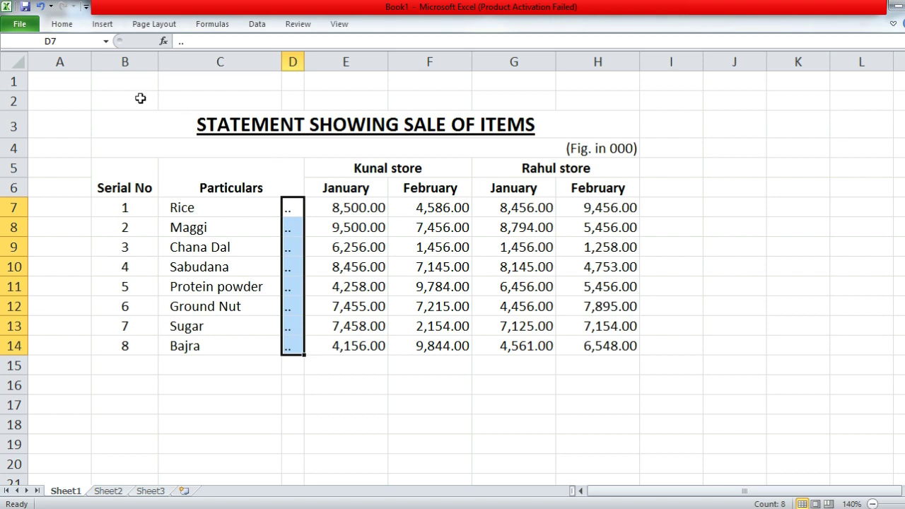
pyautogui.click(61, 23)
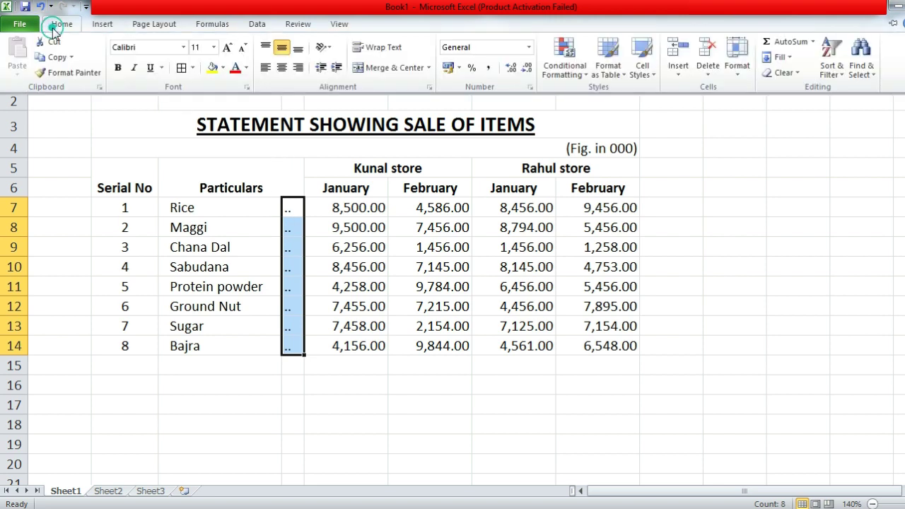
pyautogui.click(281, 69)
pyautogui.click(349, 425)
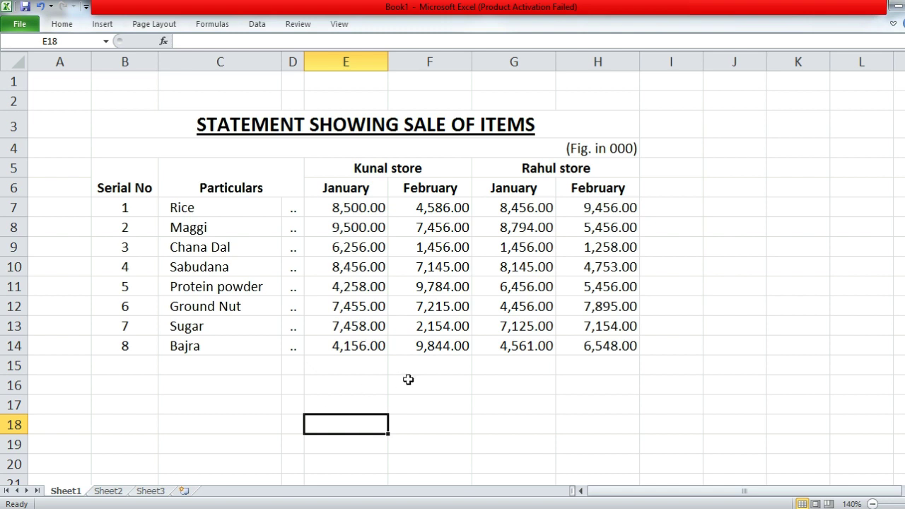
pyautogui.click(459, 402)
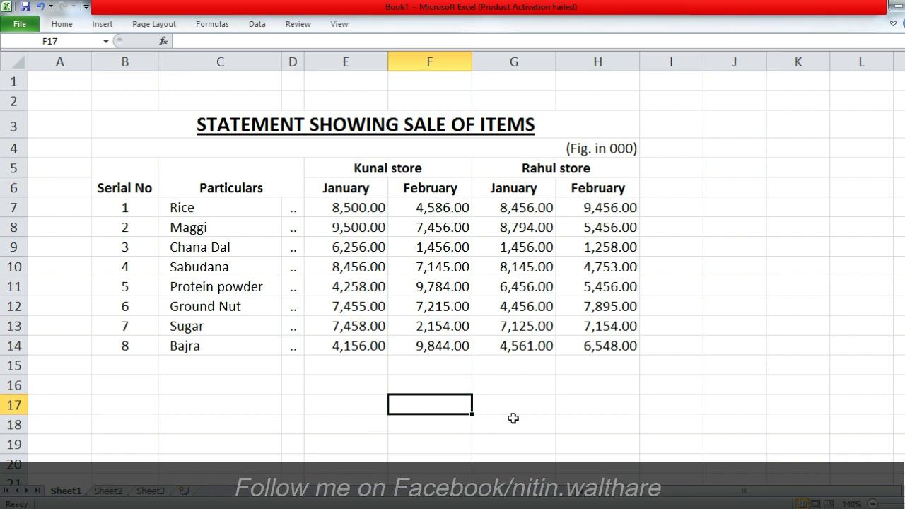
# Switch to the Book1.xlsx workbook and examine its finished statement table and the questions below it
pyautogui.moveTo(262, 485)
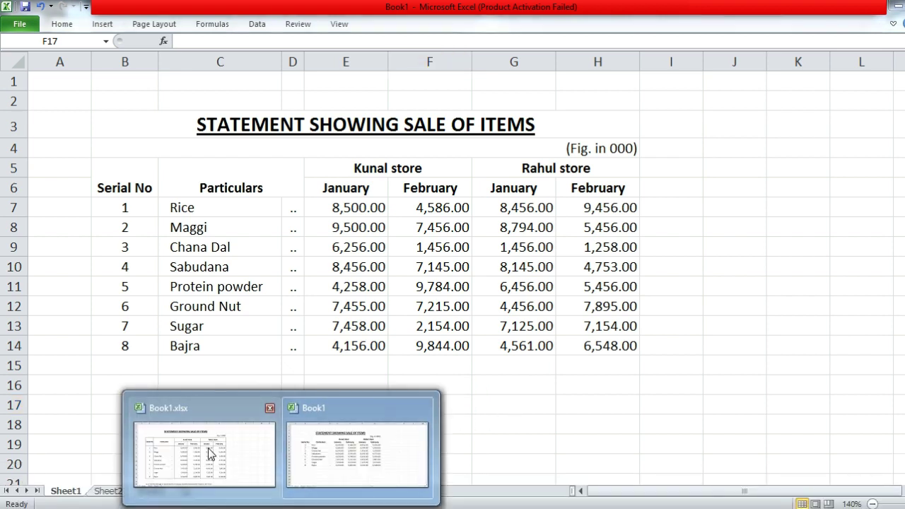
pyautogui.click(210, 452)
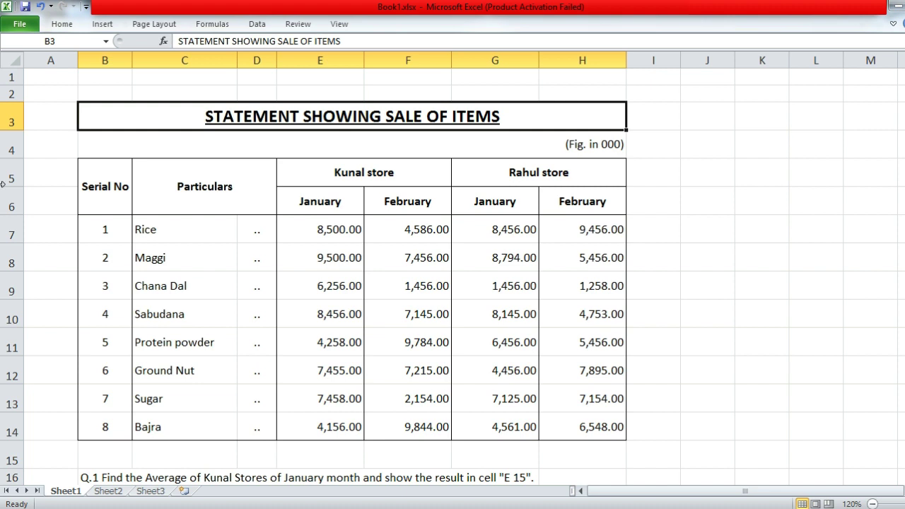
pyautogui.scroll(-2, 4, 341)
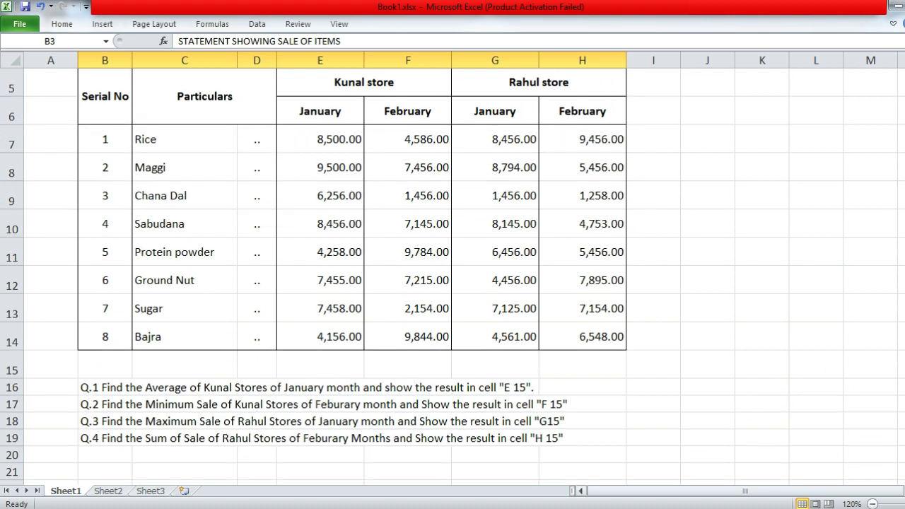
pyautogui.scroll(2, 453, 269)
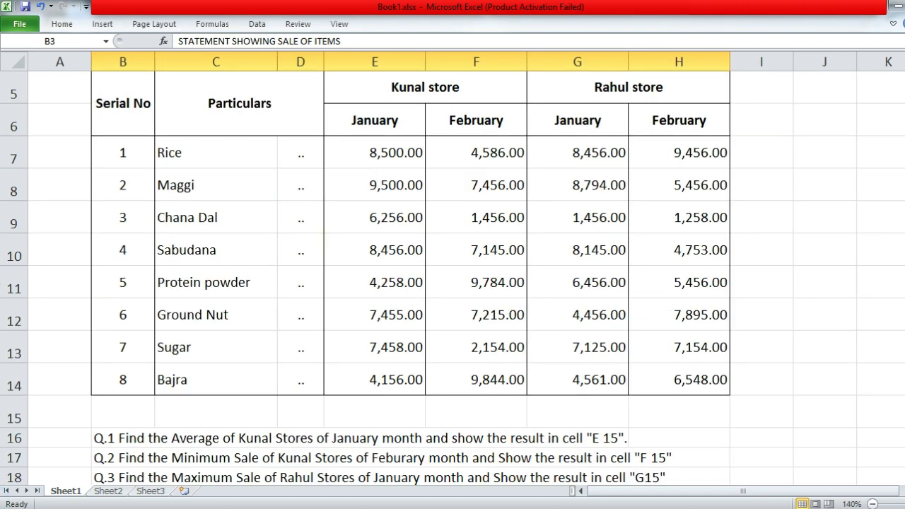
# Switch from the Book1.xlsx questions to the Book1 workbook and calculate the average of Kunal store's January sales, E7:E14, in E15
pyautogui.scroll(-1, 3, 385)
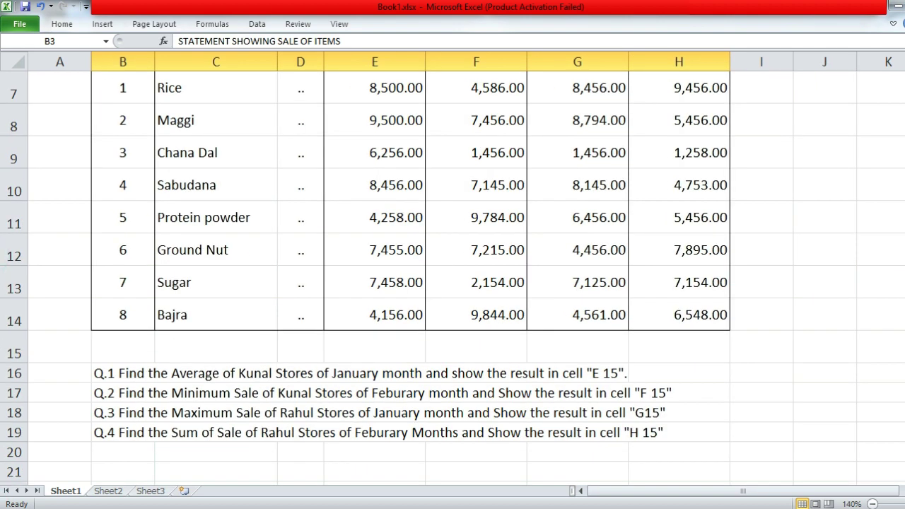
pyautogui.scroll(2, 453, 269)
pyautogui.scroll(-1, 3, 340)
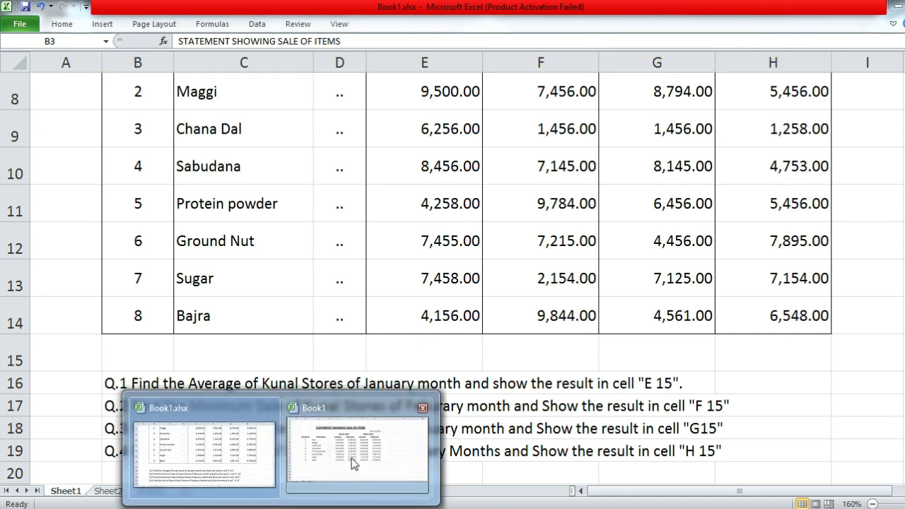
pyautogui.click(331, 444)
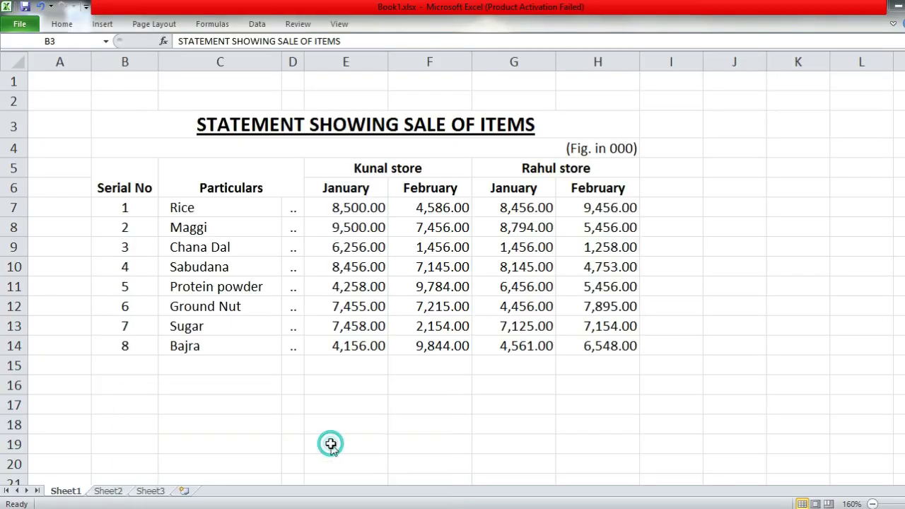
pyautogui.click(350, 358)
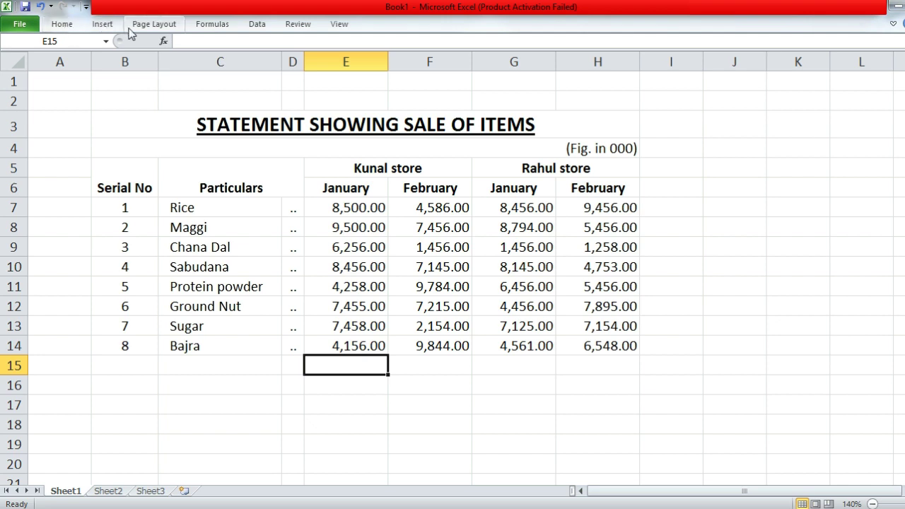
pyautogui.click(195, 28)
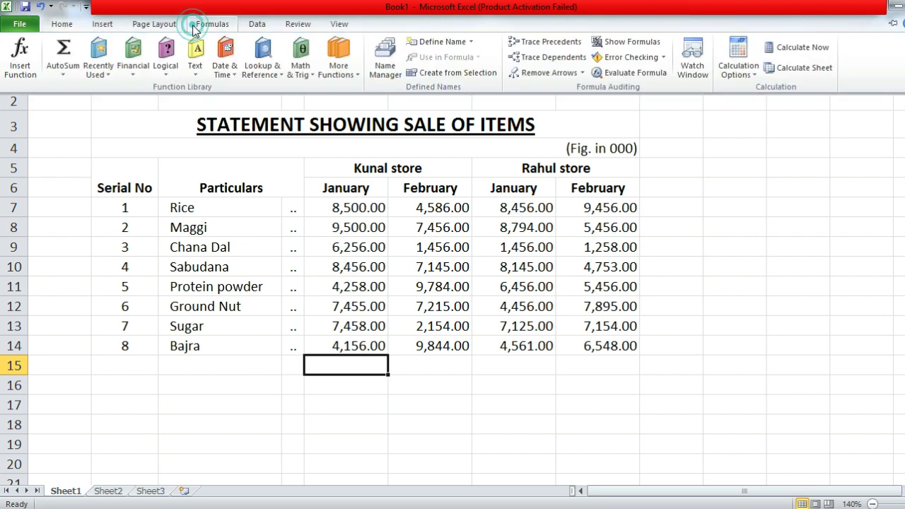
pyautogui.click(63, 76)
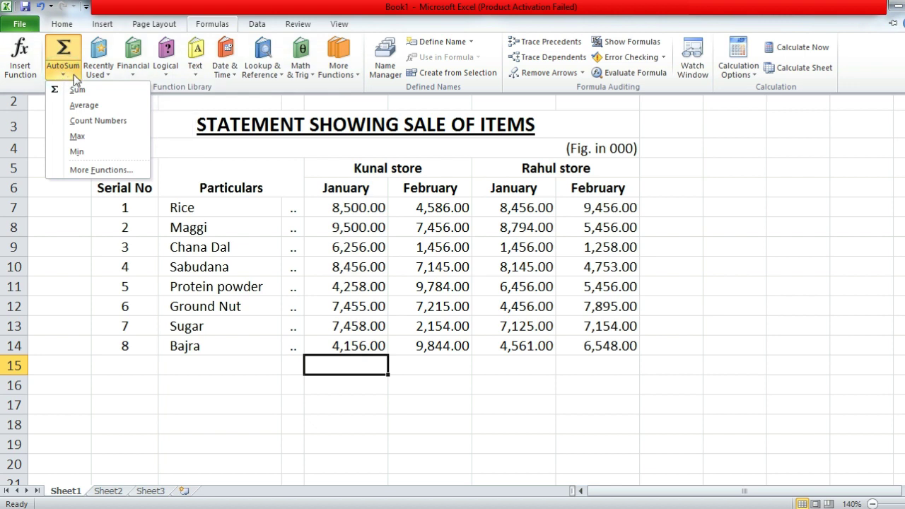
pyautogui.click(83, 106)
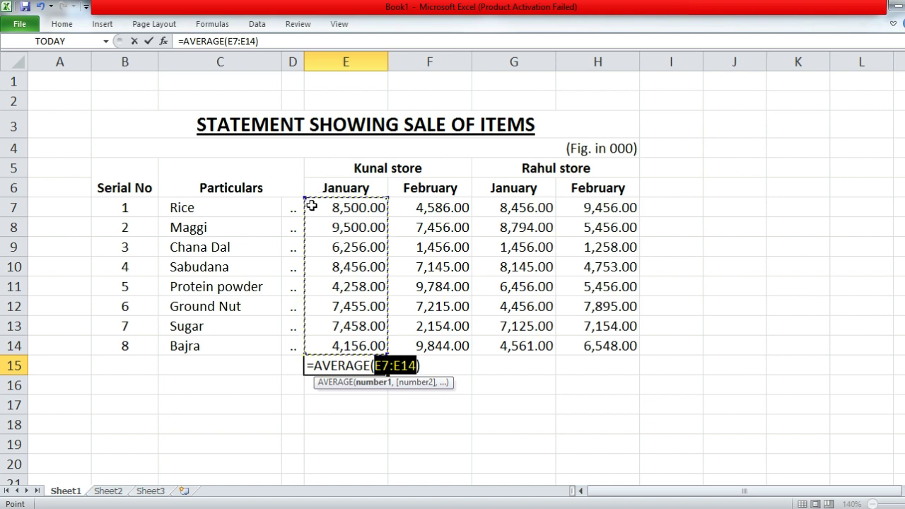
pyautogui.moveTo(311, 205); pyautogui.dragTo(349, 345)
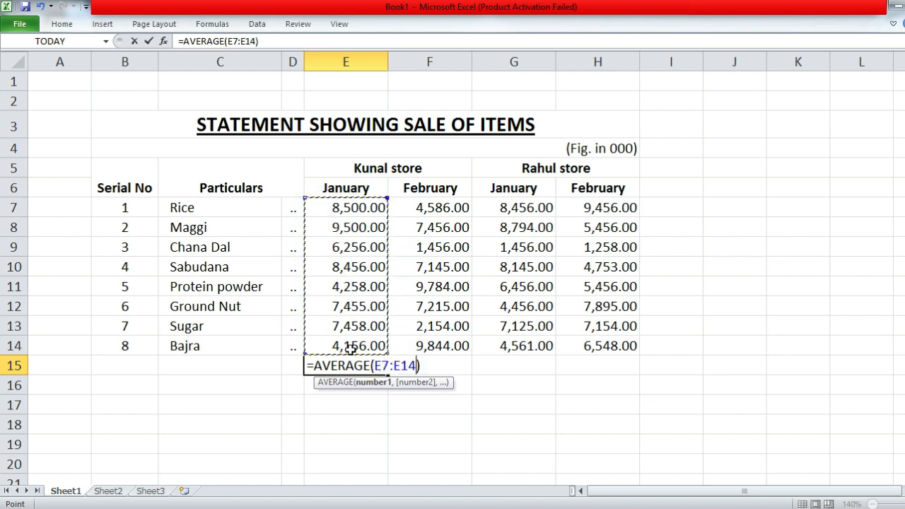
pyautogui.press('Return')
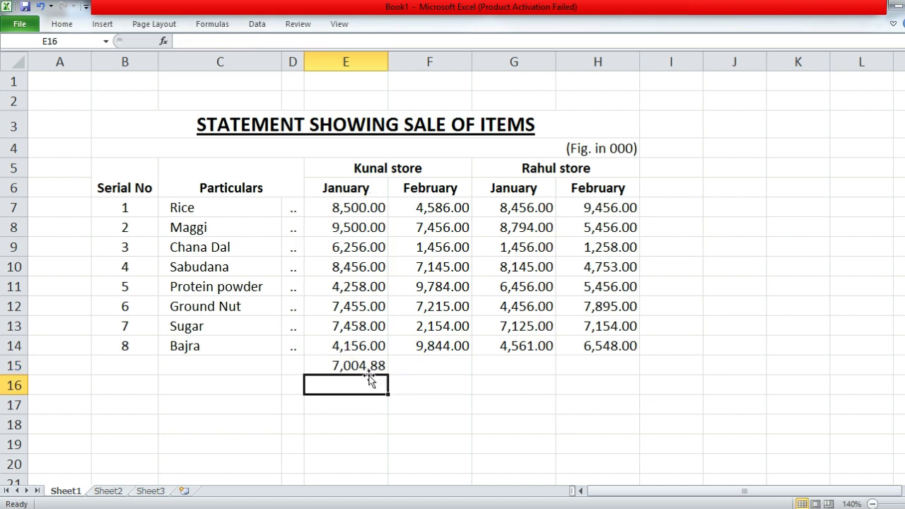
# Select F15 for the next result, review question Q.2 in the Book1.xlsx workbook, and return to Book1
pyautogui.click(423, 370)
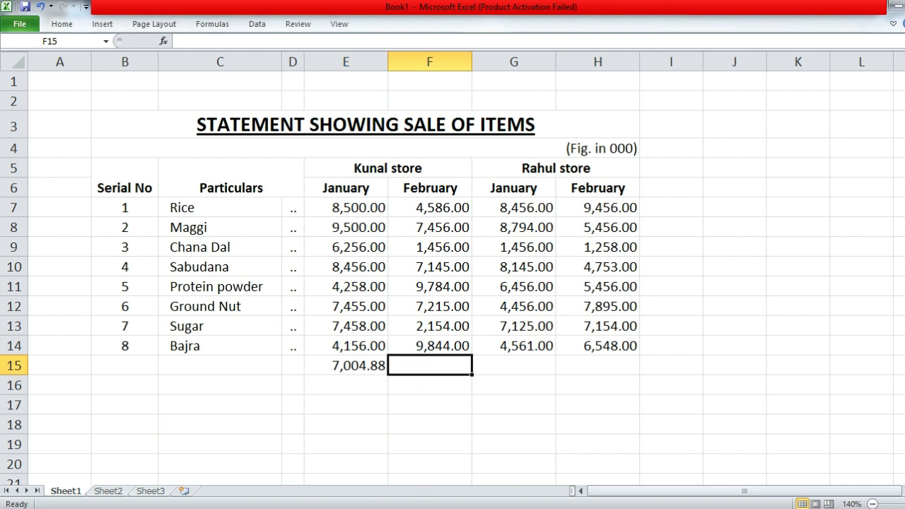
pyautogui.moveTo(279, 501)
pyautogui.click(252, 449)
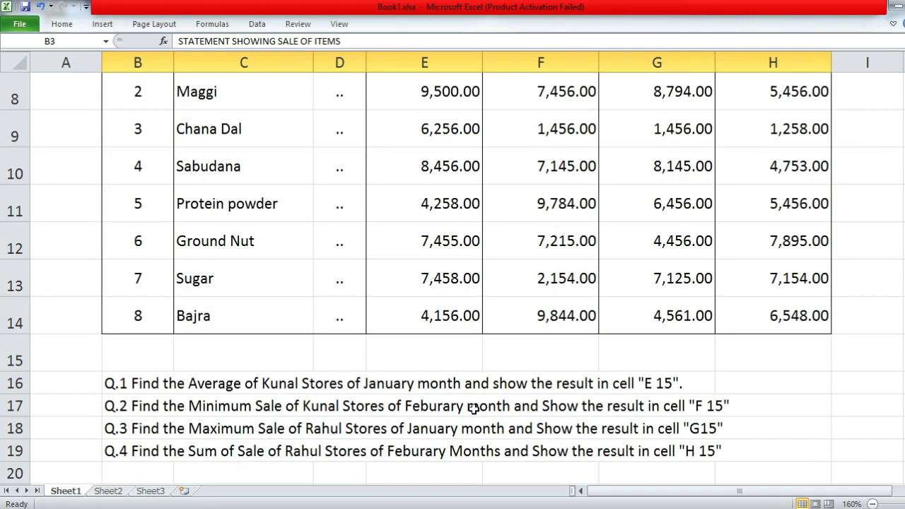
pyautogui.click(127, 406)
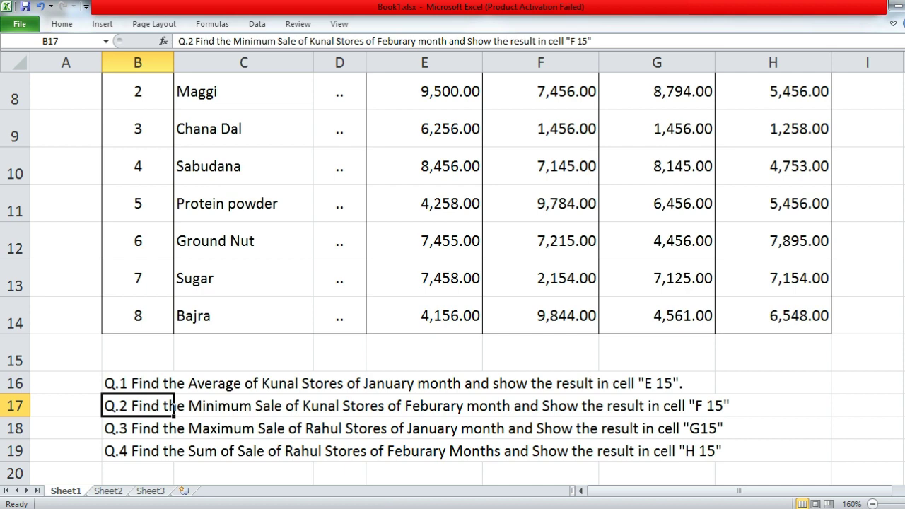
pyautogui.click(354, 459)
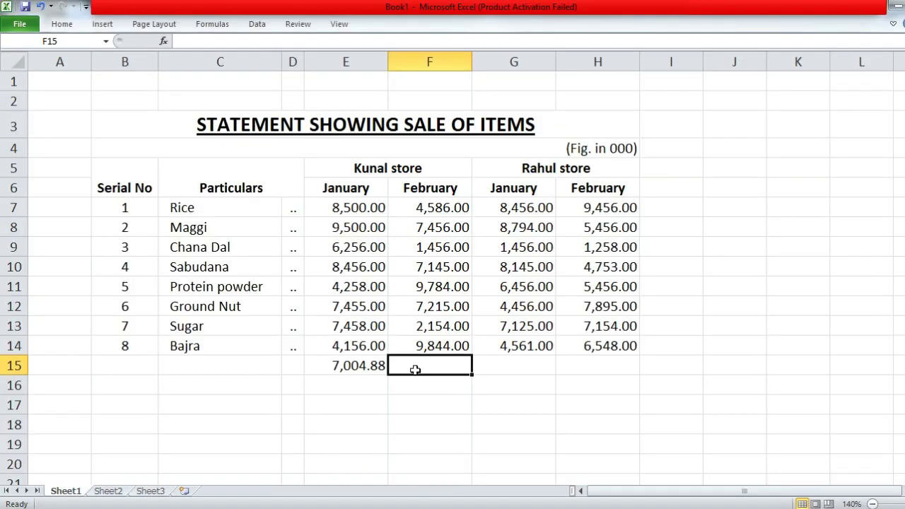
pyautogui.click(212, 26)
pyautogui.click(73, 74)
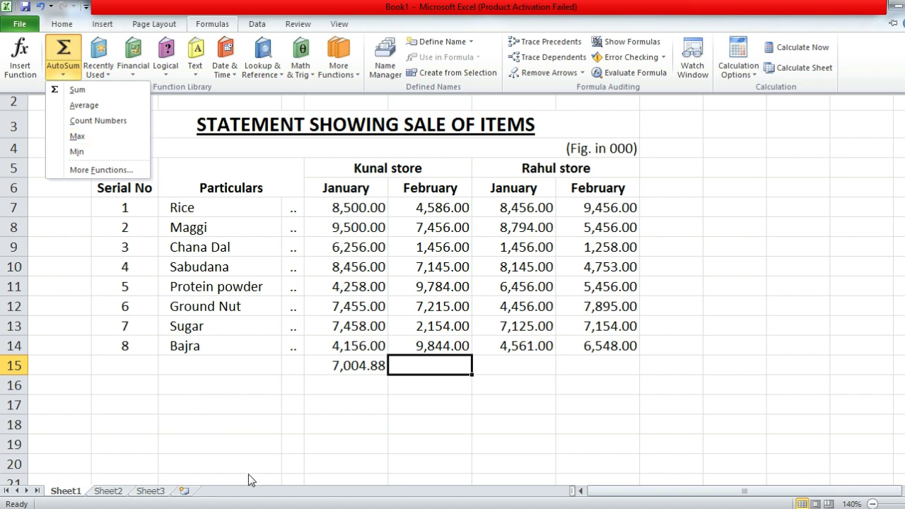
pyautogui.click(226, 455)
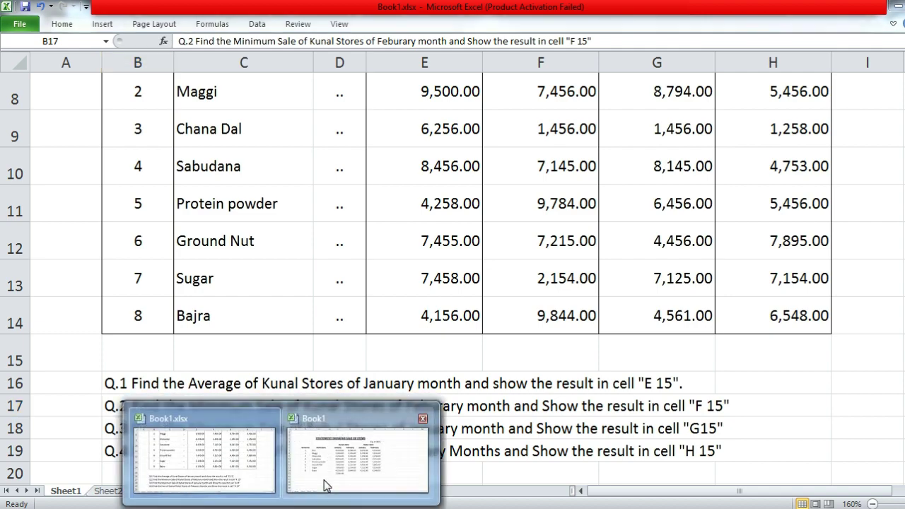
pyautogui.click(323, 479)
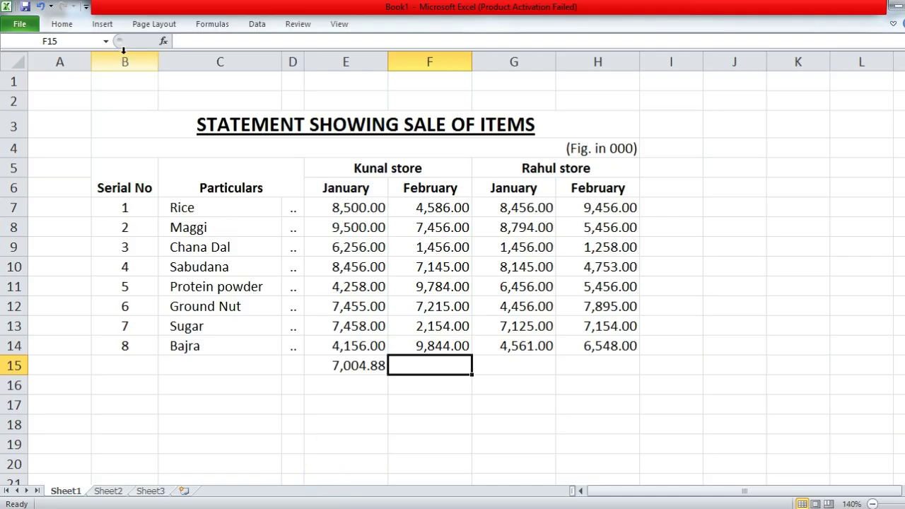
# Calculate the minimum of Kunal store's February sales, F7:F14, in F15 with the MIN function
pyautogui.click(205, 26)
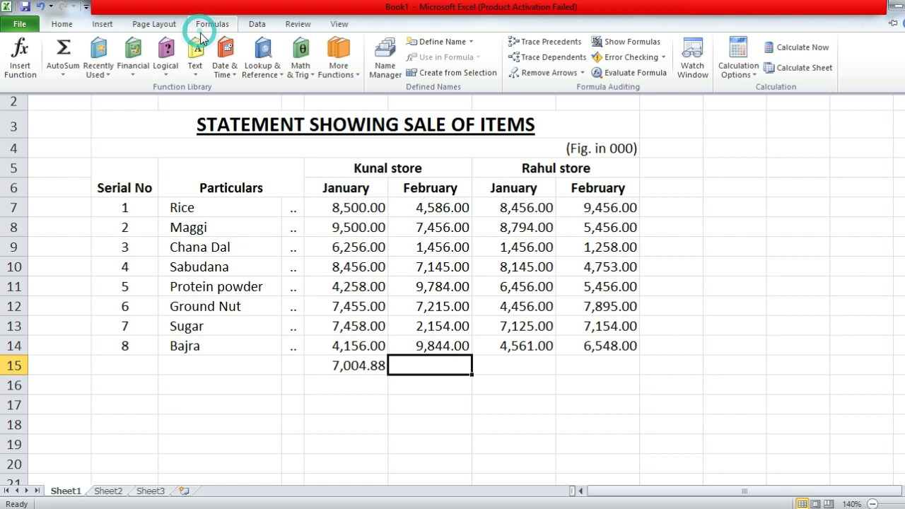
pyautogui.click(63, 74)
pyautogui.click(77, 150)
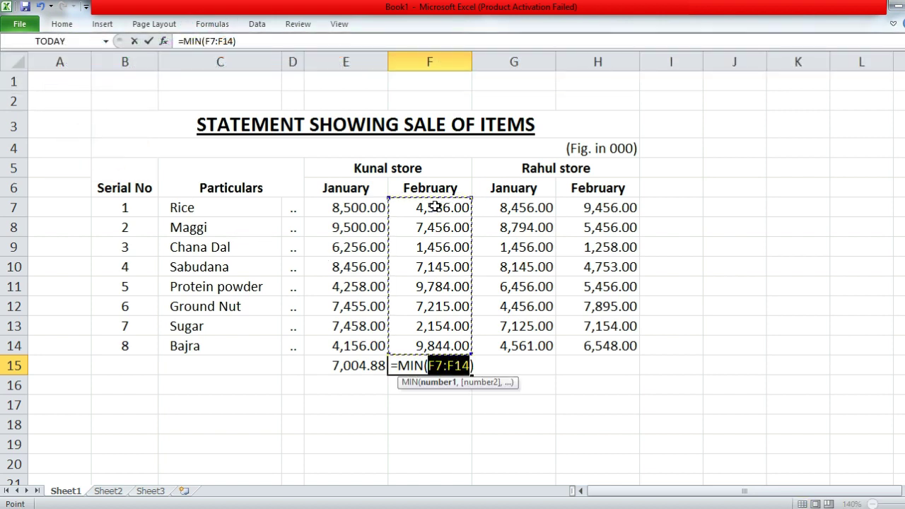
pyautogui.moveTo(436, 205); pyautogui.dragTo(439, 344)
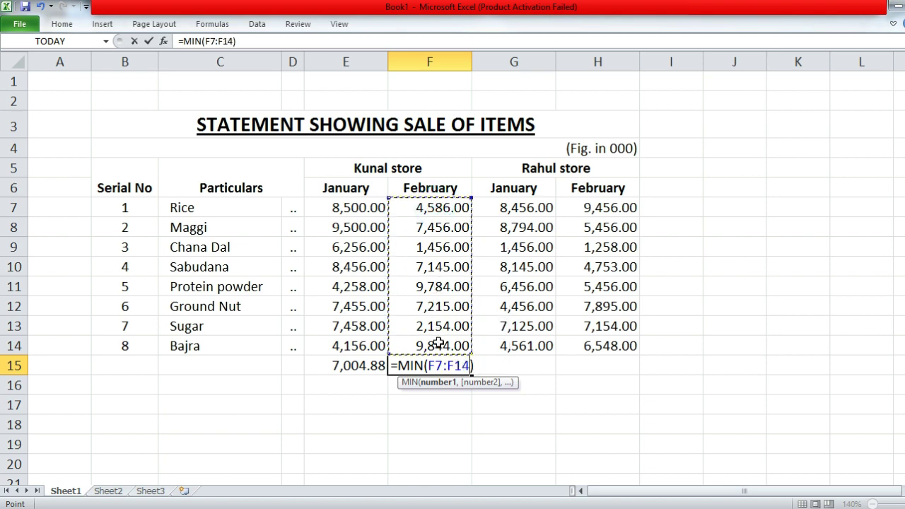
pyautogui.press('Return')
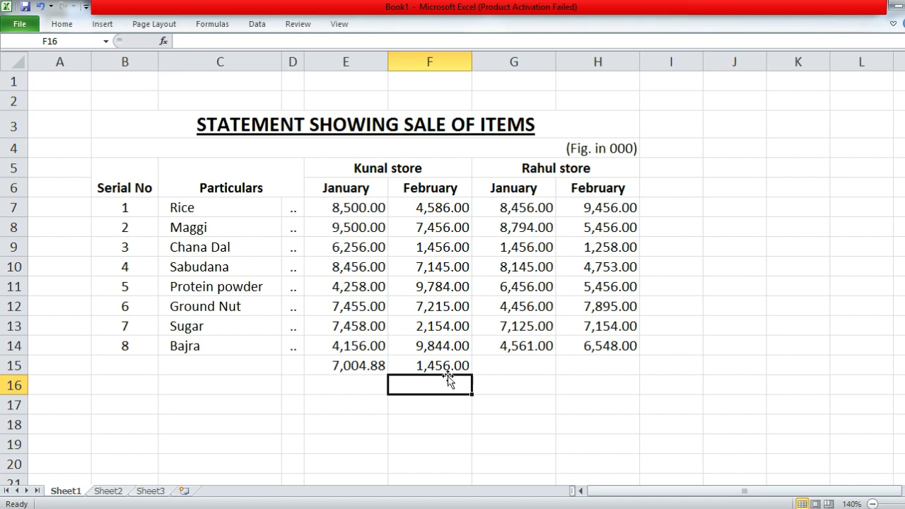
# Check question Q.3 in Book1.xlsx and calculate the maximum of Rahul store's January sales, G7:G14, in cell G15 of Book1
pyautogui.click(508, 368)
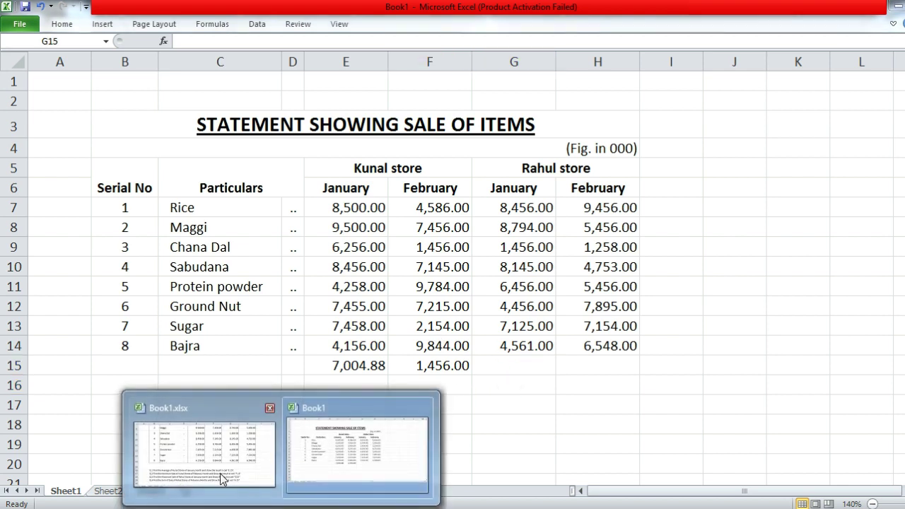
pyautogui.click(218, 472)
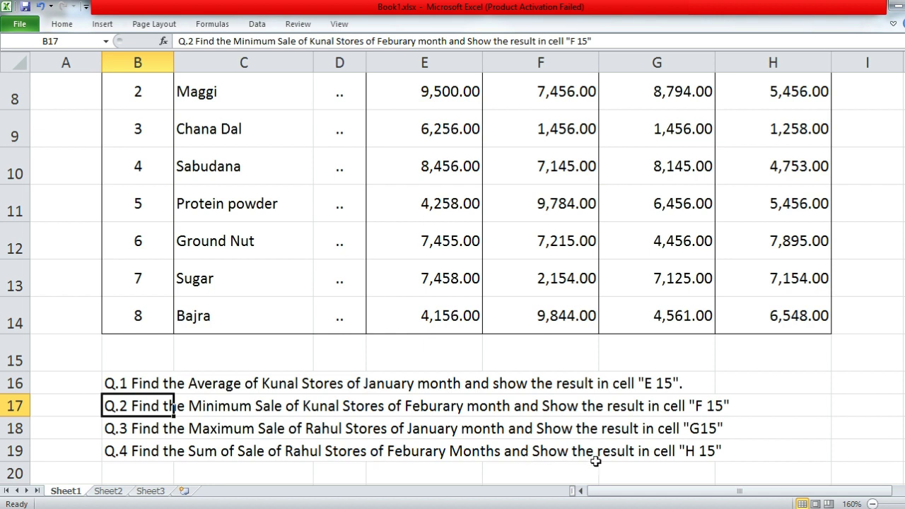
pyautogui.click(140, 427)
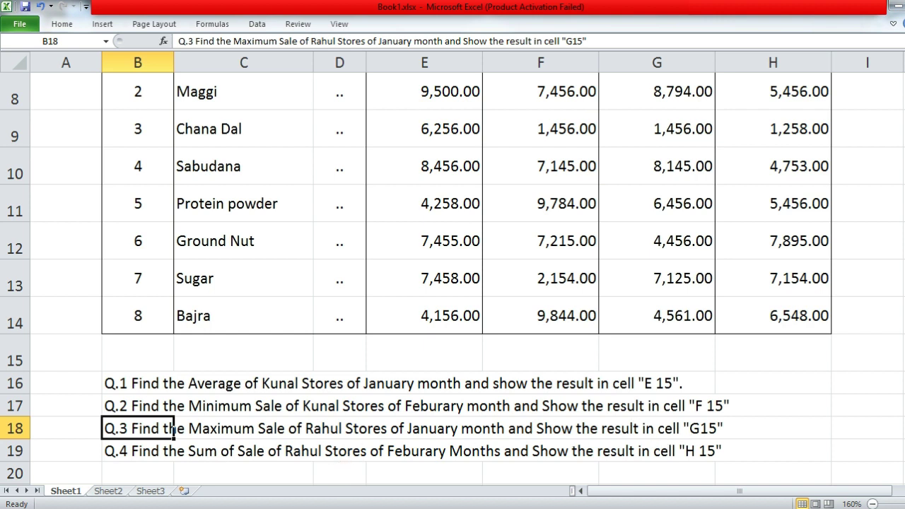
pyautogui.click(341, 465)
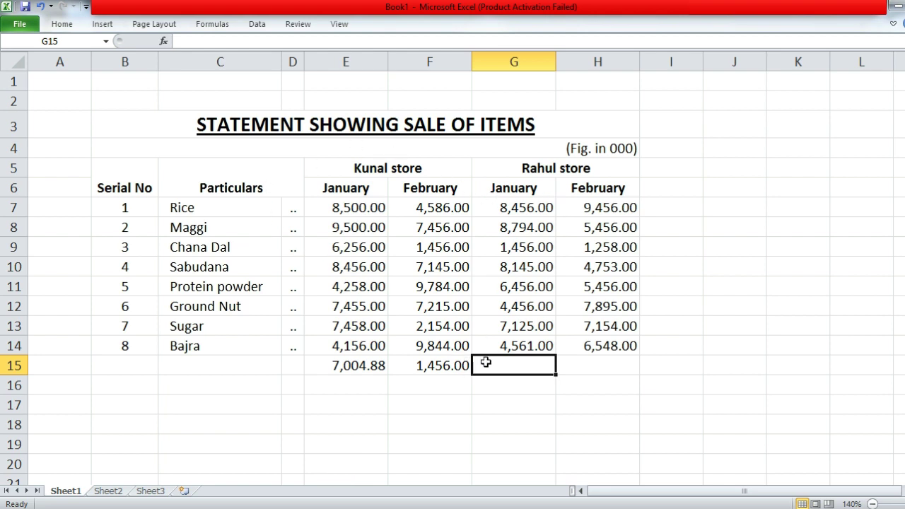
pyautogui.click(214, 24)
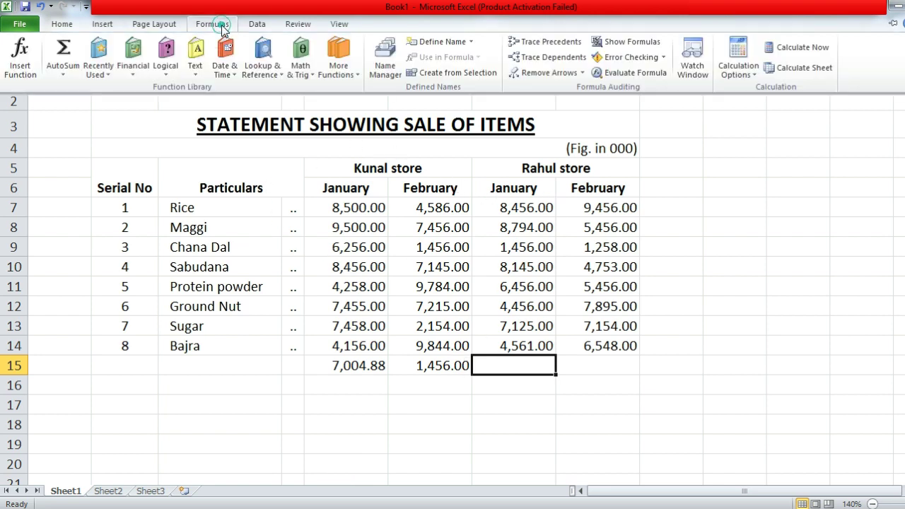
pyautogui.click(65, 74)
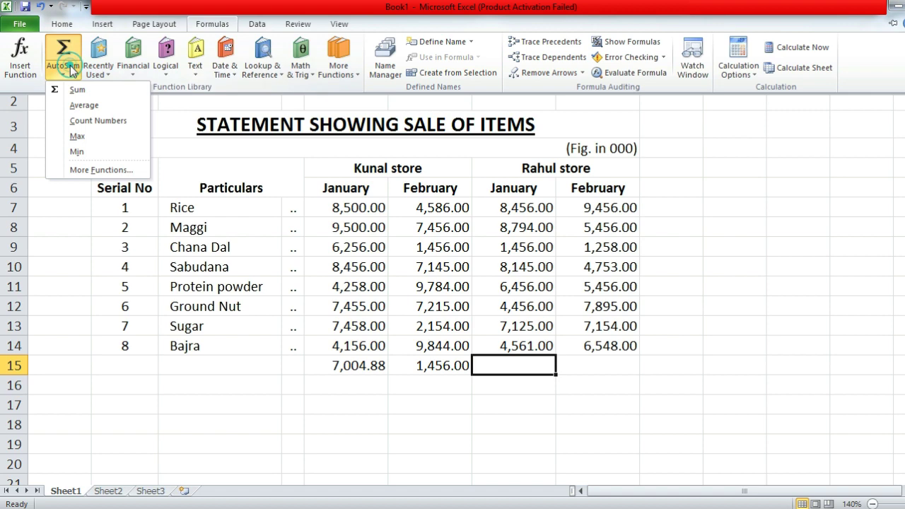
pyautogui.click(85, 138)
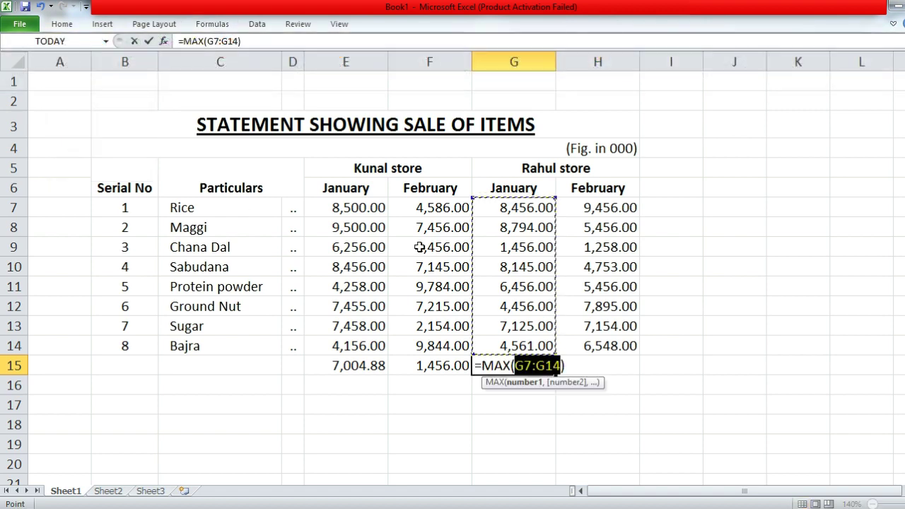
pyautogui.moveTo(528, 204); pyautogui.dragTo(525, 343)
pyautogui.press('Return')
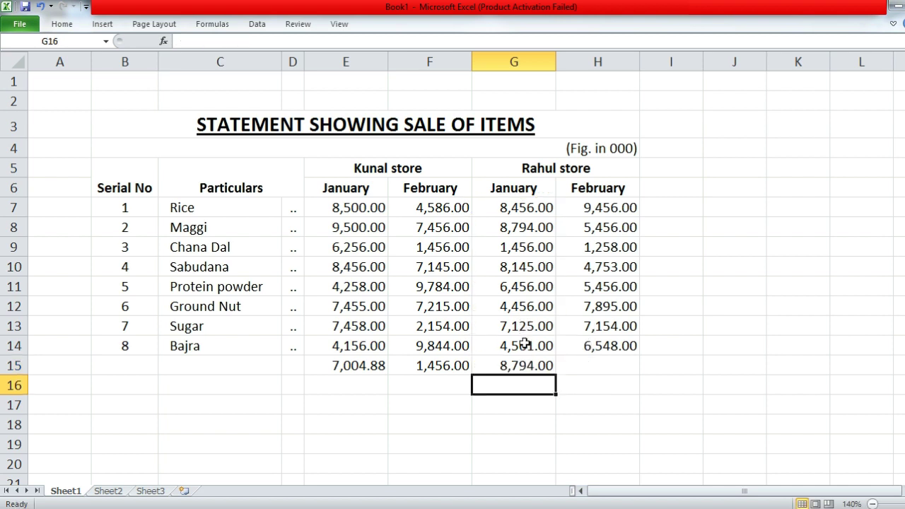
# Check question Q.4 in Book1.xlsx and calculate the sum of Rahul store's February sales in cell H15 of Book1
pyautogui.click(618, 365)
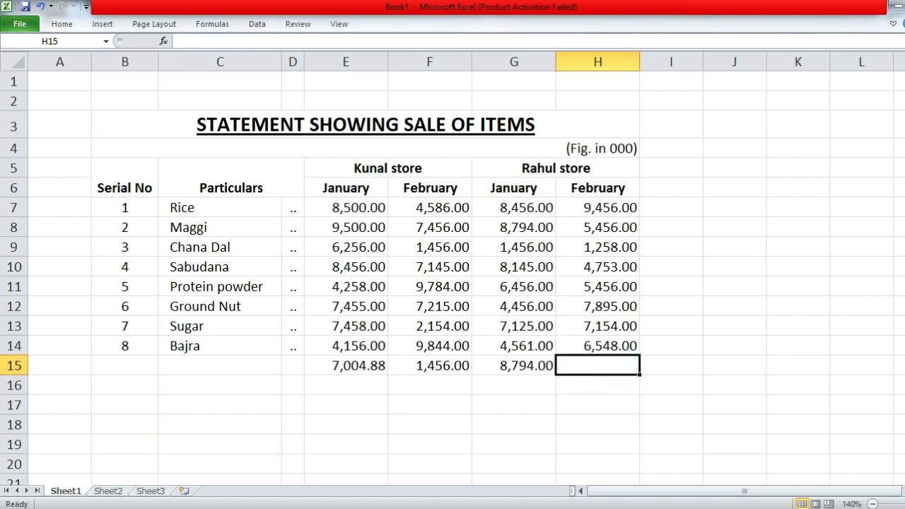
pyautogui.click(226, 463)
pyautogui.click(131, 453)
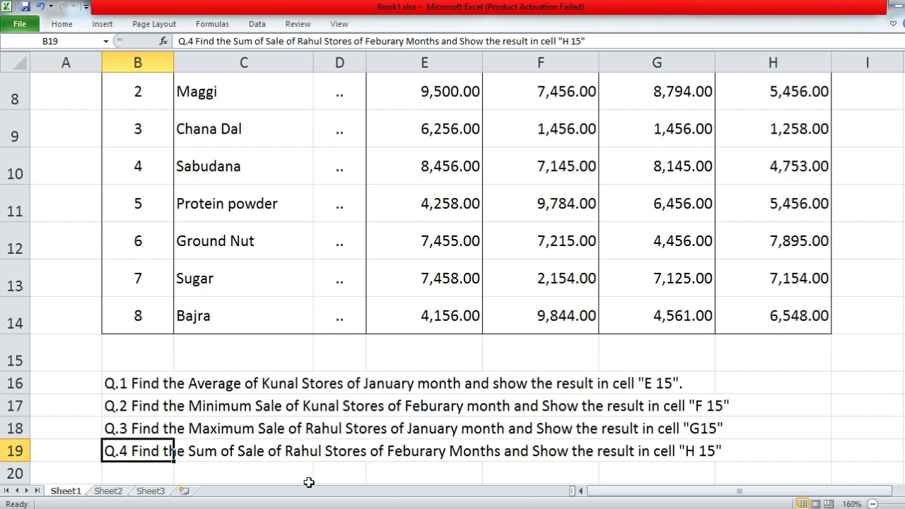
pyautogui.click(332, 455)
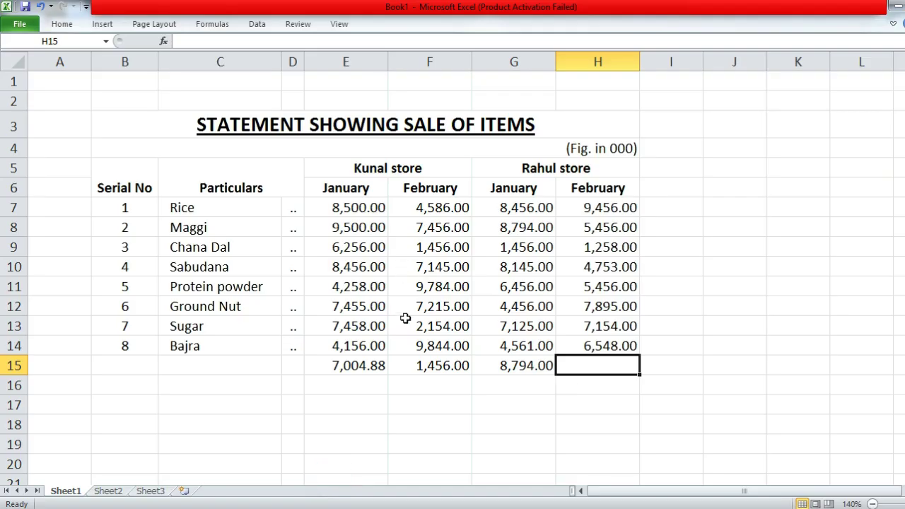
pyautogui.click(61, 24)
pyautogui.click(212, 24)
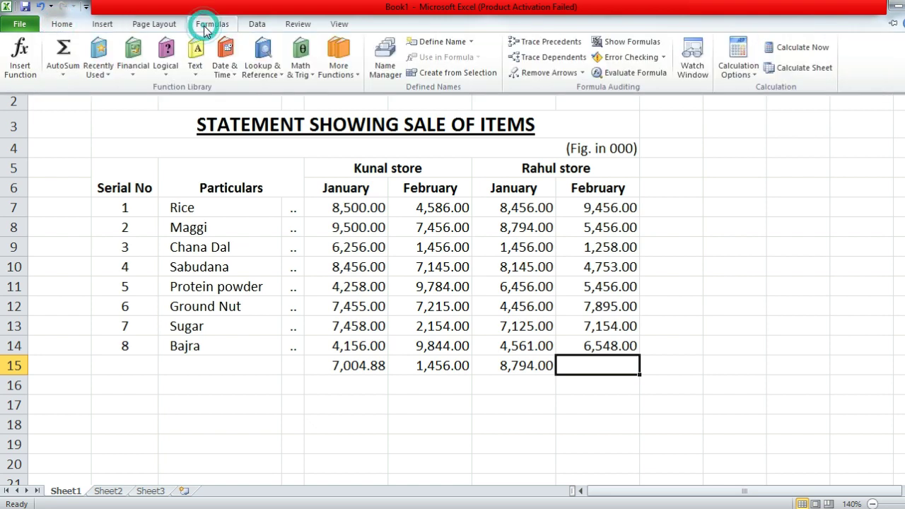
pyautogui.click(66, 78)
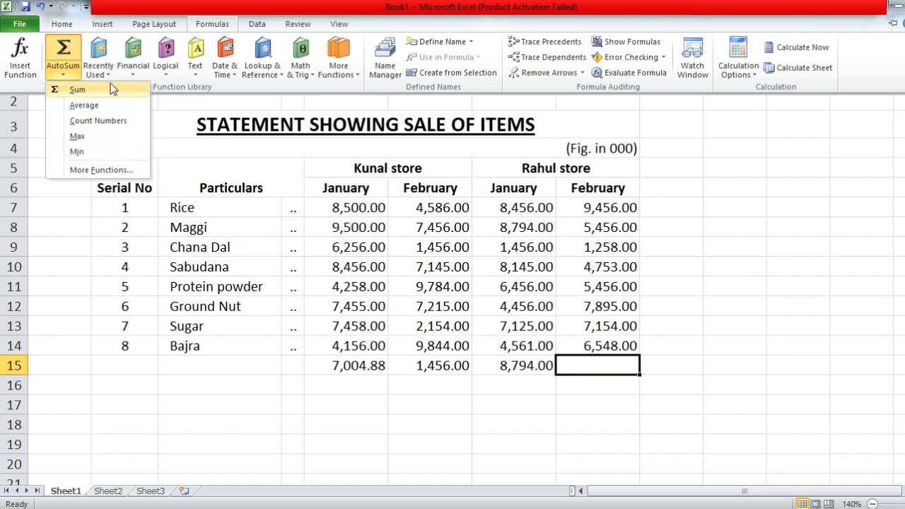
pyautogui.click(77, 89)
pyautogui.press('Return')
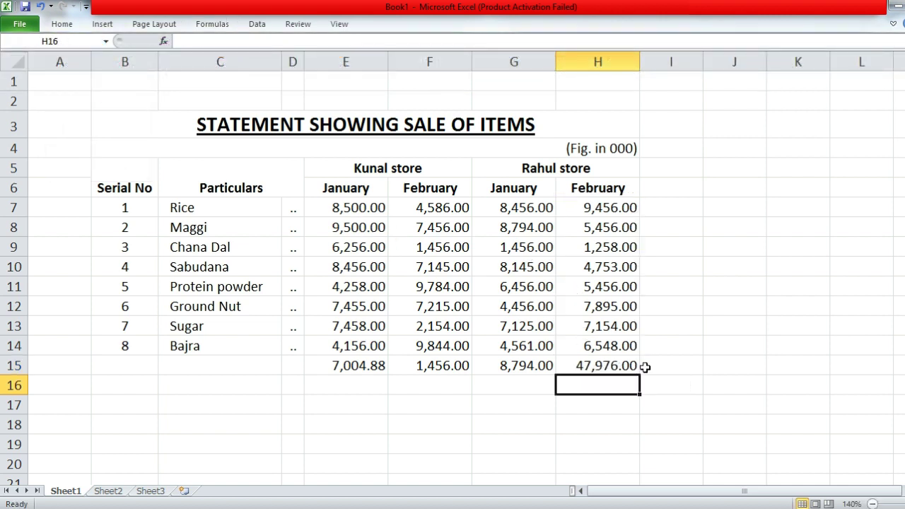
pyautogui.click(690, 371)
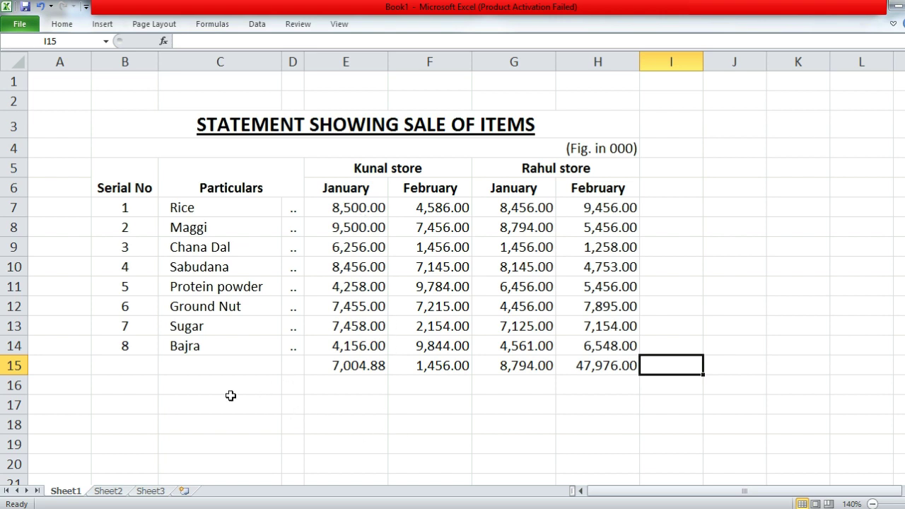
pyautogui.moveTo(415, 423); pyautogui.dragTo(339, 344)
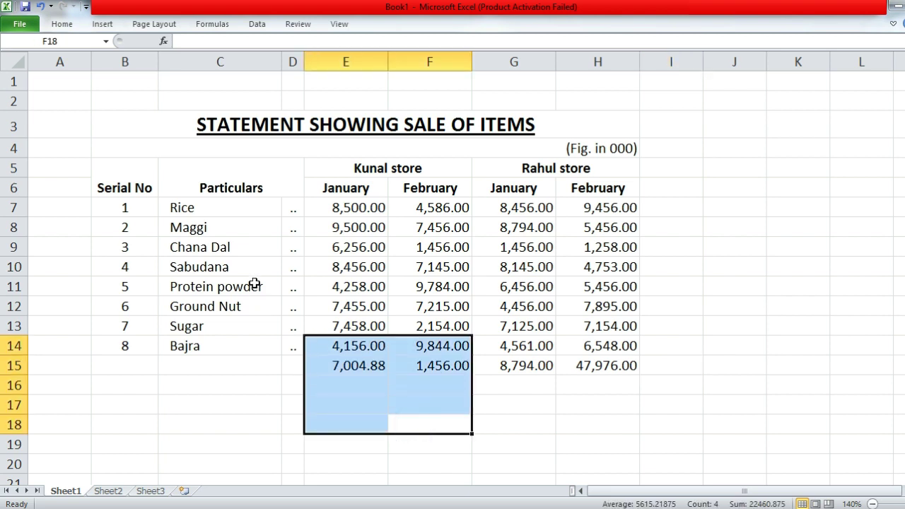
pyautogui.click(186, 347)
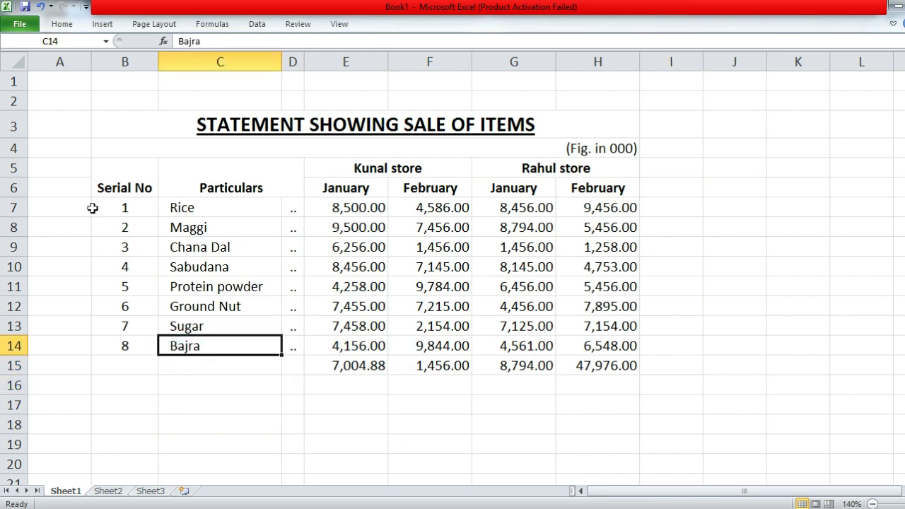
# Apply All Borders to the table's header cells B5:H6
pyautogui.moveTo(115, 170); pyautogui.dragTo(540, 176)
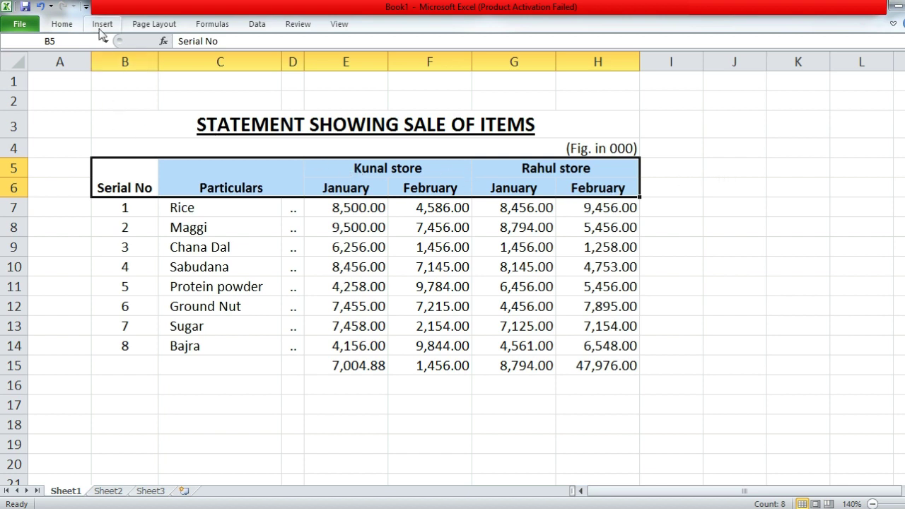
pyautogui.click(68, 24)
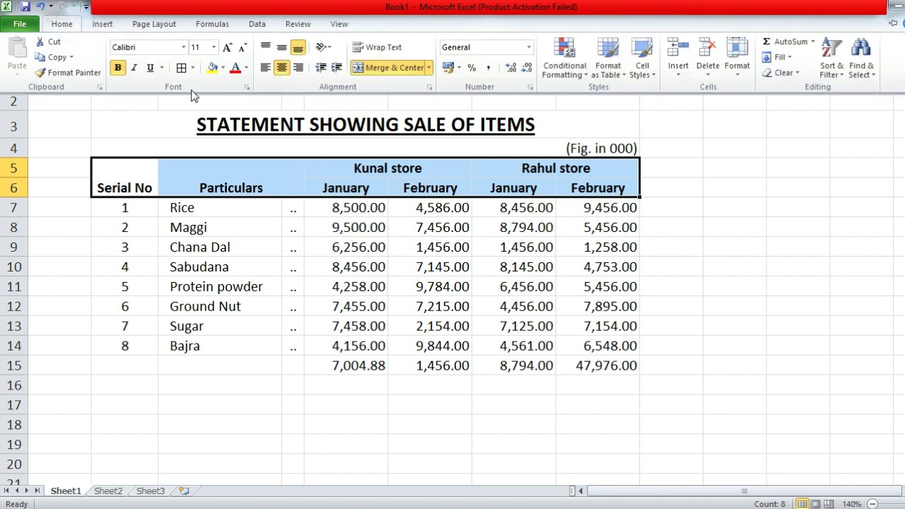
pyautogui.click(193, 69)
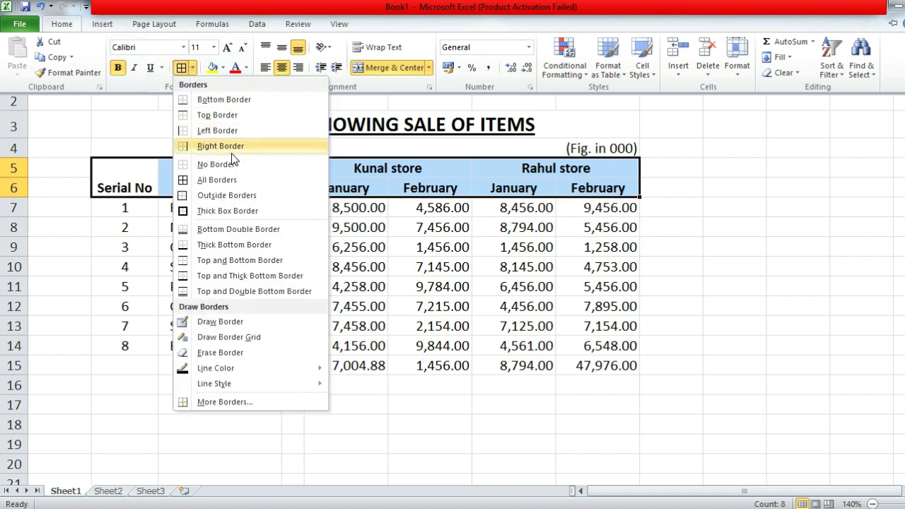
pyautogui.click(234, 180)
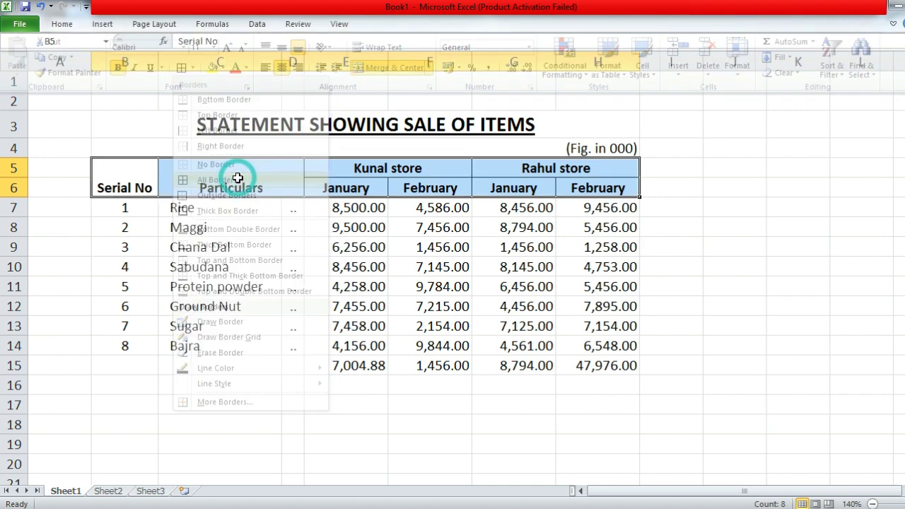
pyautogui.click(681, 202)
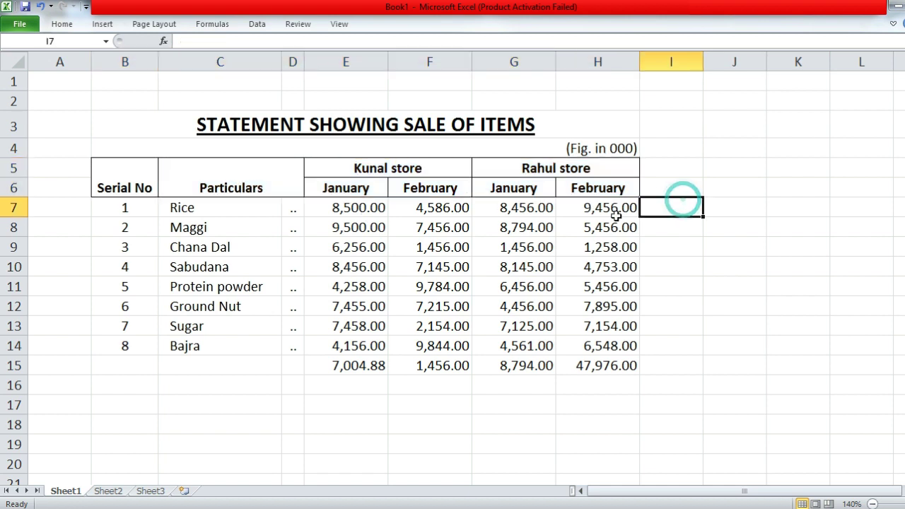
# Apply Outside Borders around the table's item rows, B7:H14
pyautogui.moveTo(120, 206); pyautogui.dragTo(598, 347)
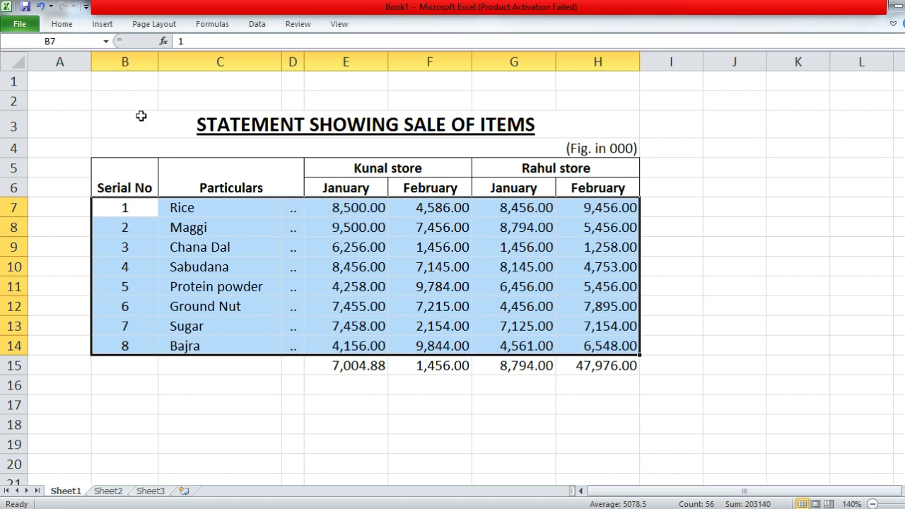
pyautogui.click(62, 26)
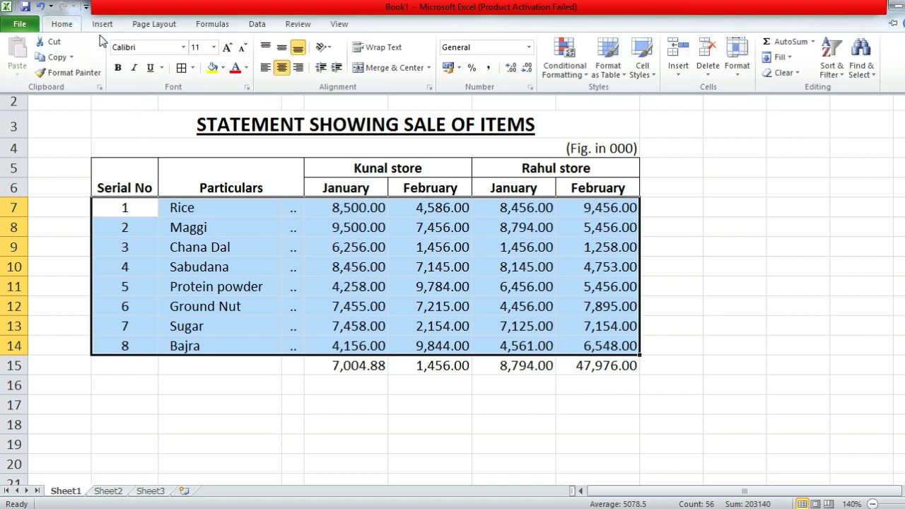
pyautogui.click(193, 68)
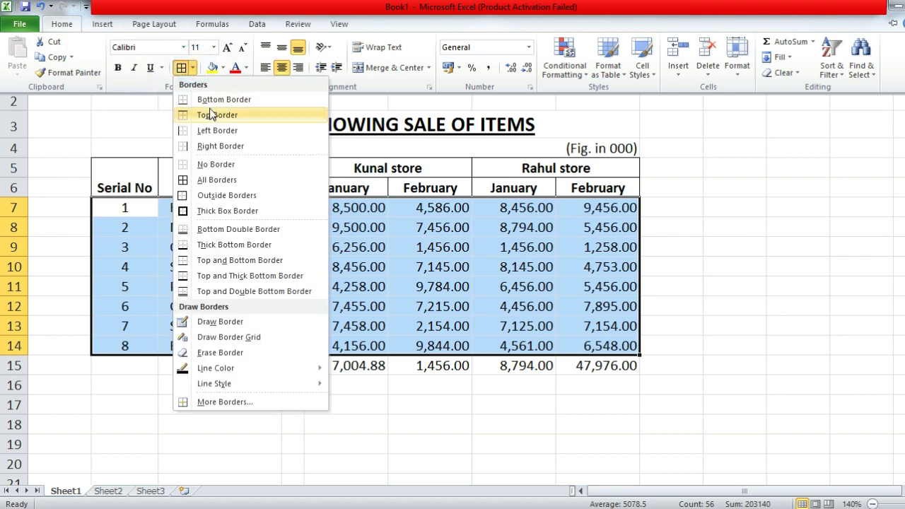
pyautogui.click(235, 197)
pyautogui.click(231, 420)
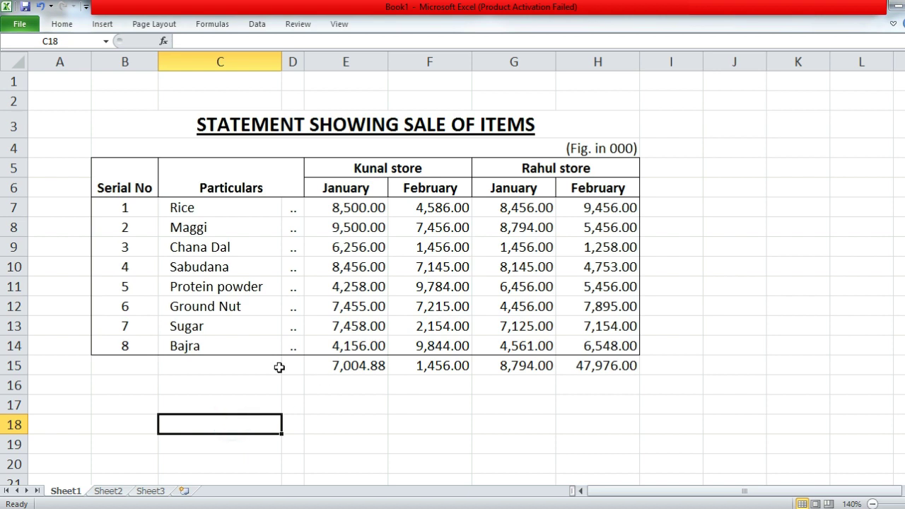
# Apply Outside Borders around the Particulars entries and their dots in C7:D14
pyautogui.moveTo(170, 208); pyautogui.dragTo(283, 348)
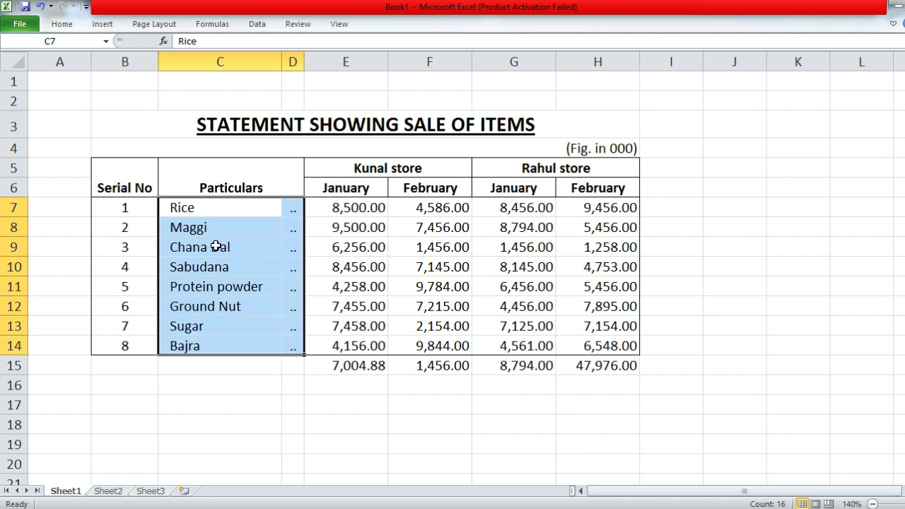
pyautogui.click(62, 24)
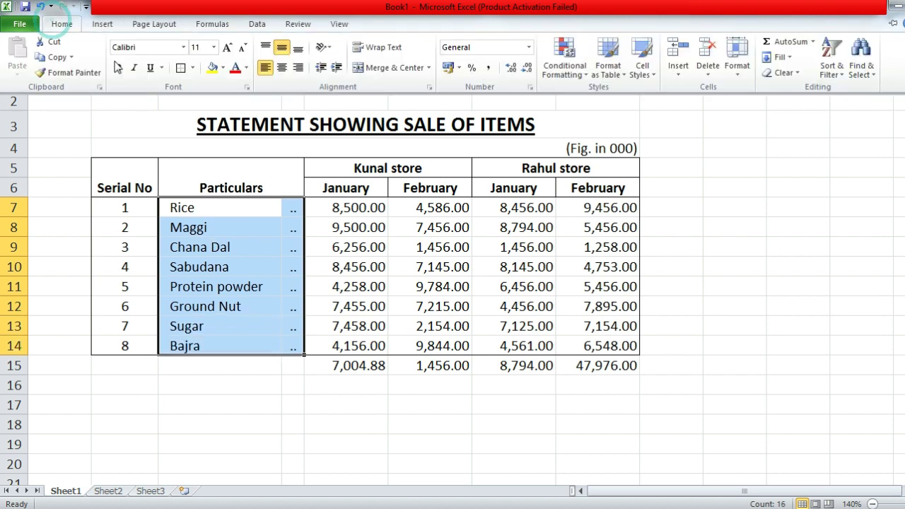
pyautogui.click(193, 68)
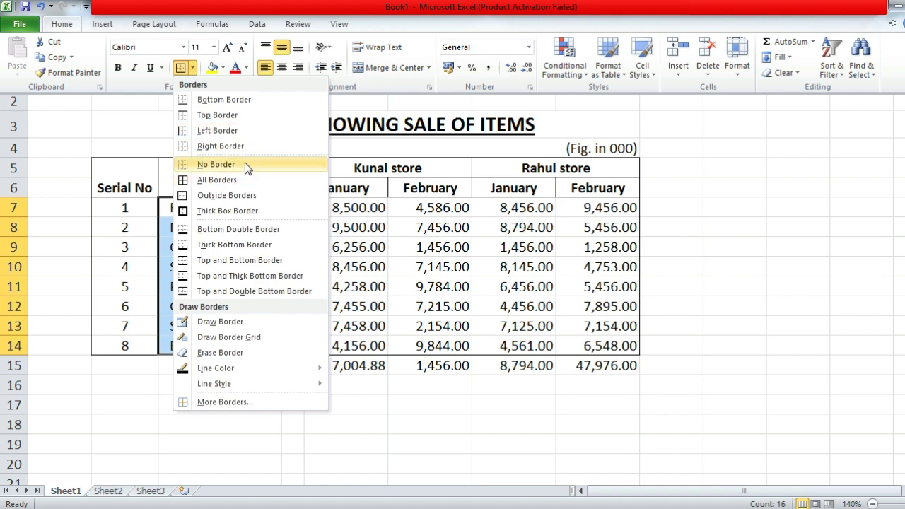
pyautogui.click(244, 198)
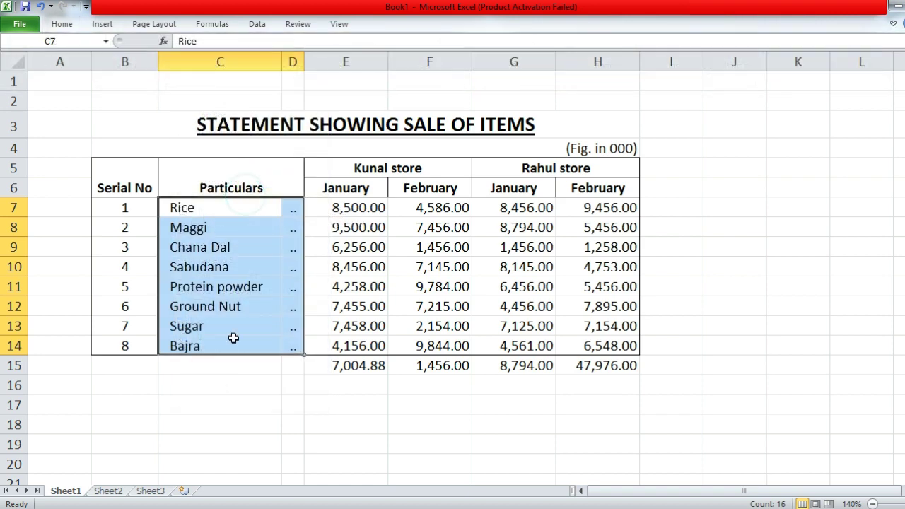
pyautogui.click(234, 416)
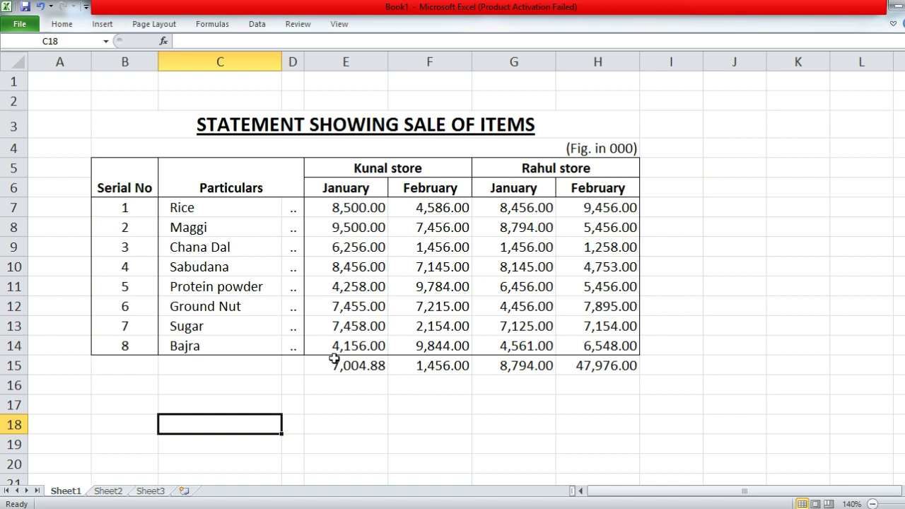
# Add inside vertical borders between the sales figure columns in E7:H14 through the Format Cells border settings
pyautogui.moveTo(322, 207); pyautogui.dragTo(591, 342)
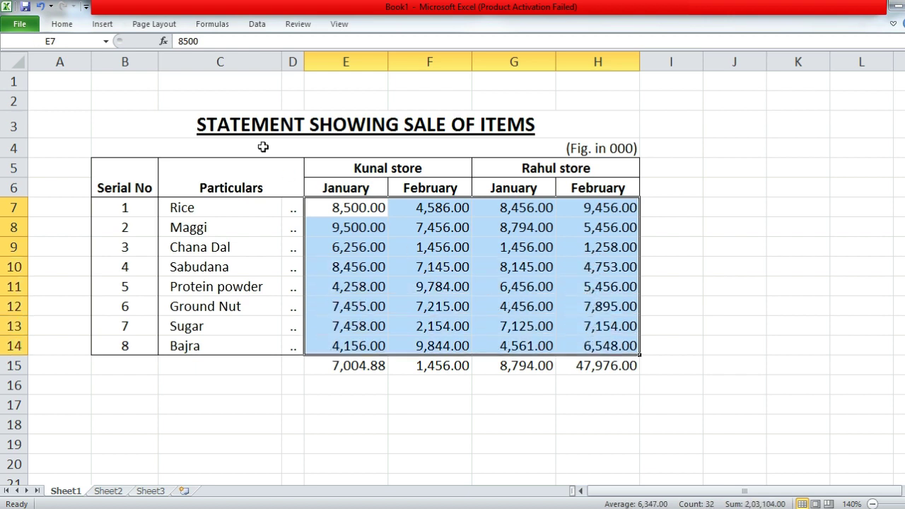
pyautogui.click(62, 24)
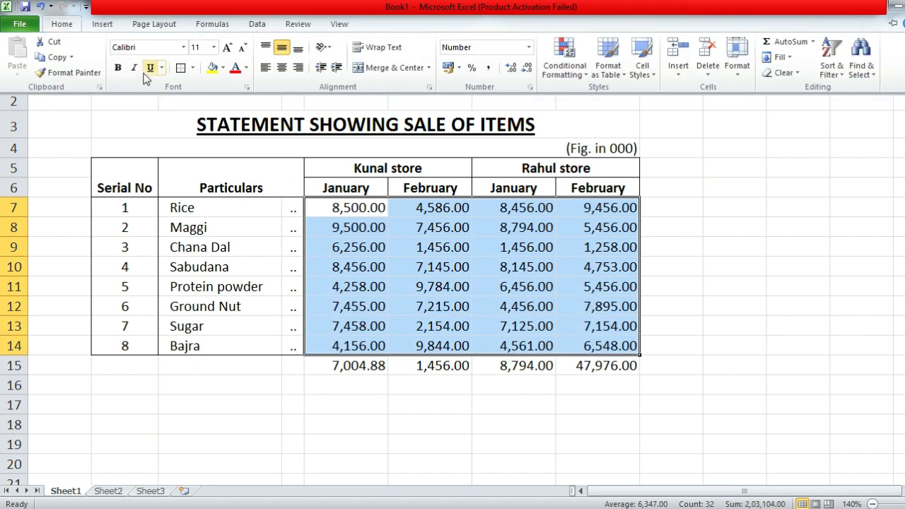
pyautogui.click(192, 68)
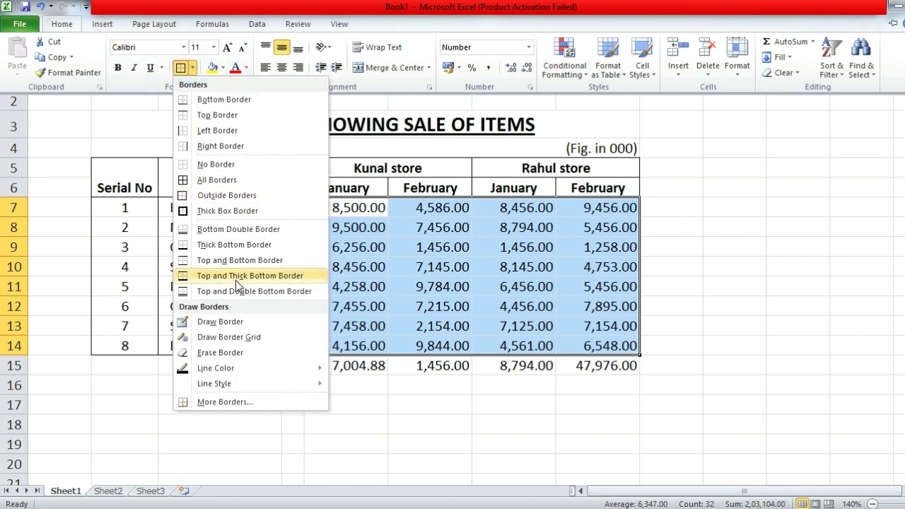
pyautogui.click(233, 403)
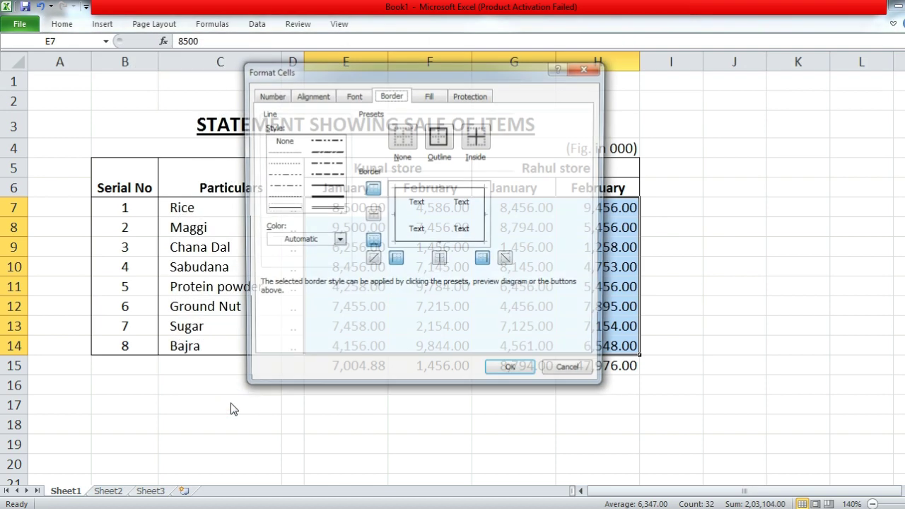
pyautogui.click(439, 259)
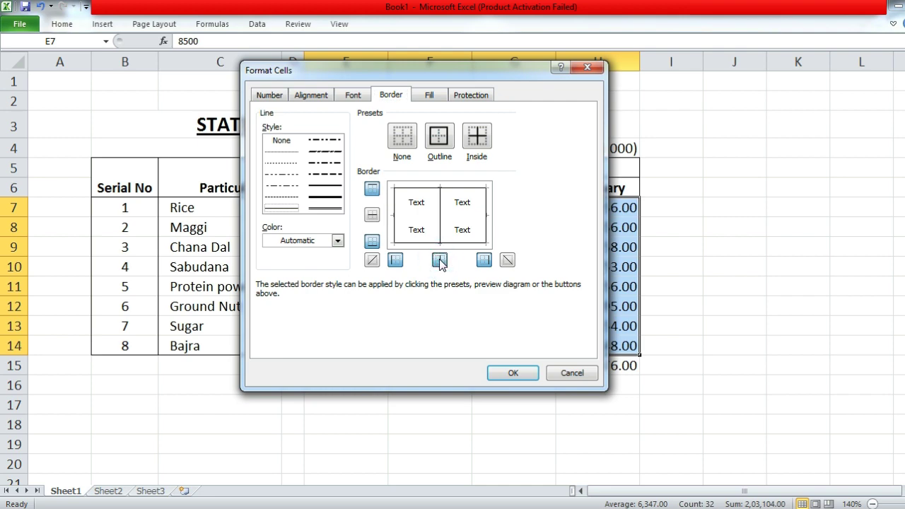
pyautogui.click(509, 373)
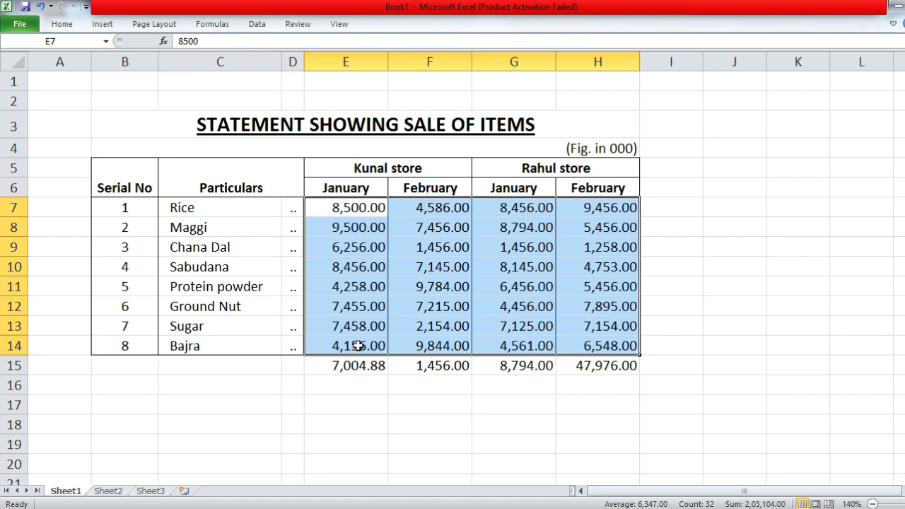
# Apply All Borders to the formula results in E15:H15
pyautogui.moveTo(323, 368); pyautogui.dragTo(574, 363)
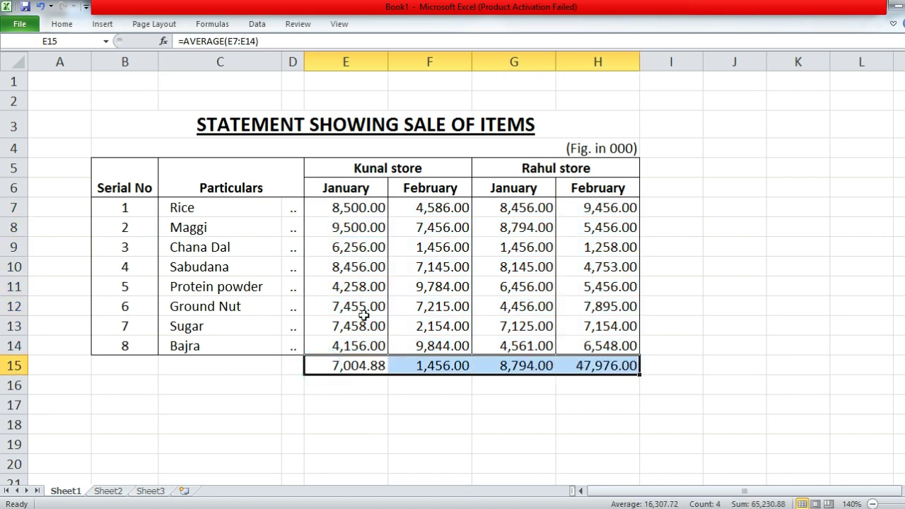
pyautogui.click(63, 24)
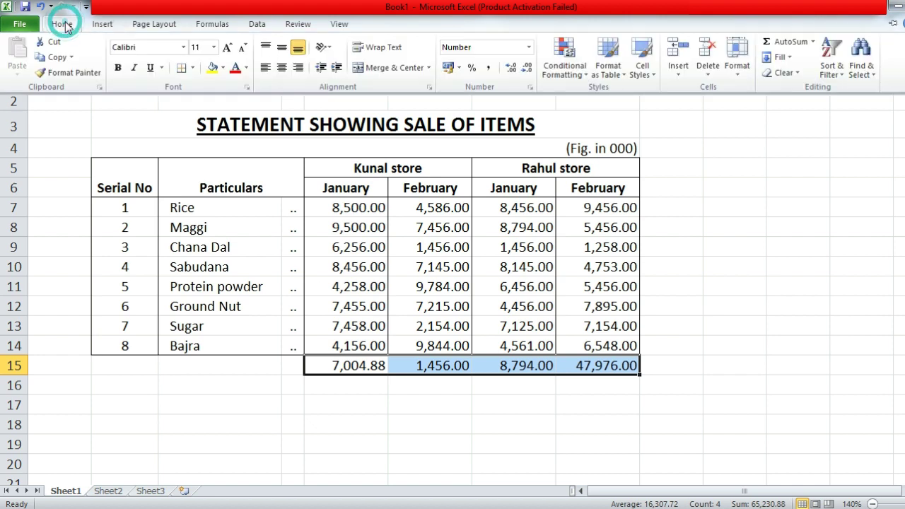
pyautogui.click(193, 68)
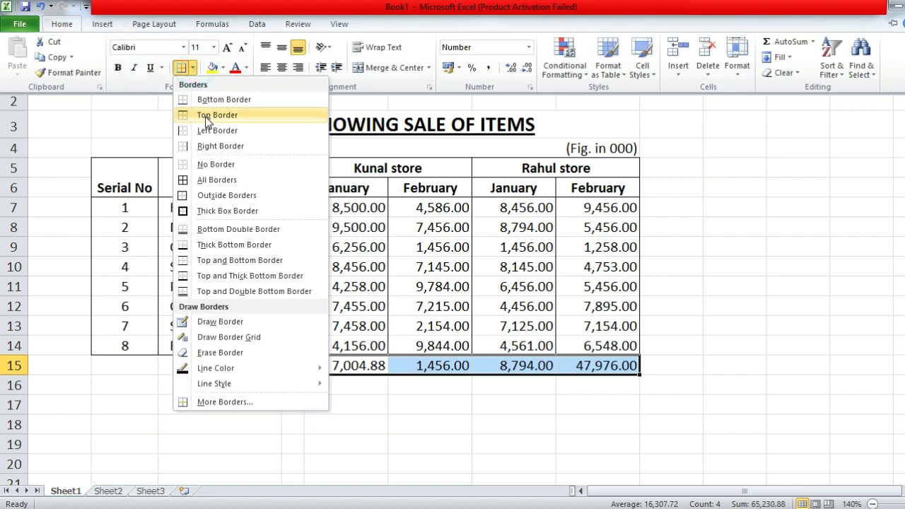
pyautogui.click(219, 179)
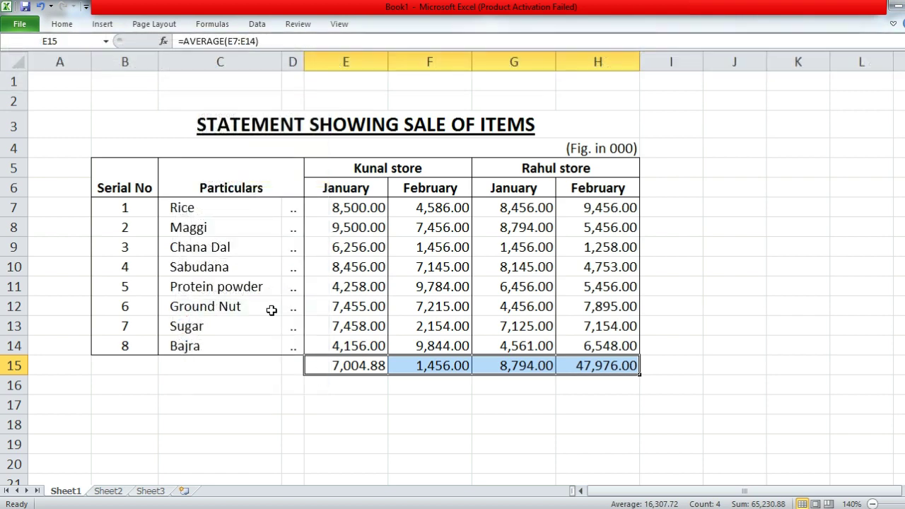
pyautogui.click(325, 404)
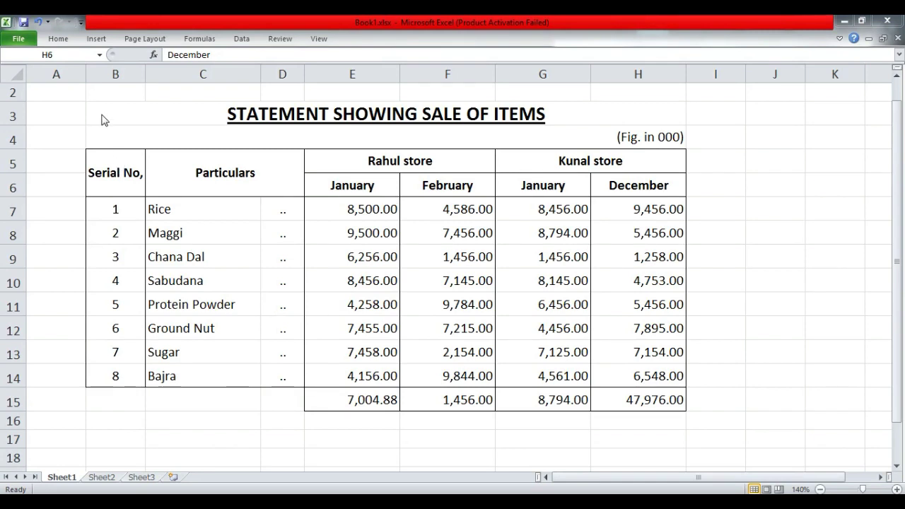
# Check the row height used for the statement table B3:H15 in the Book1.xlsx workbook
pyautogui.click(101, 120)
pyautogui.click(114, 115)
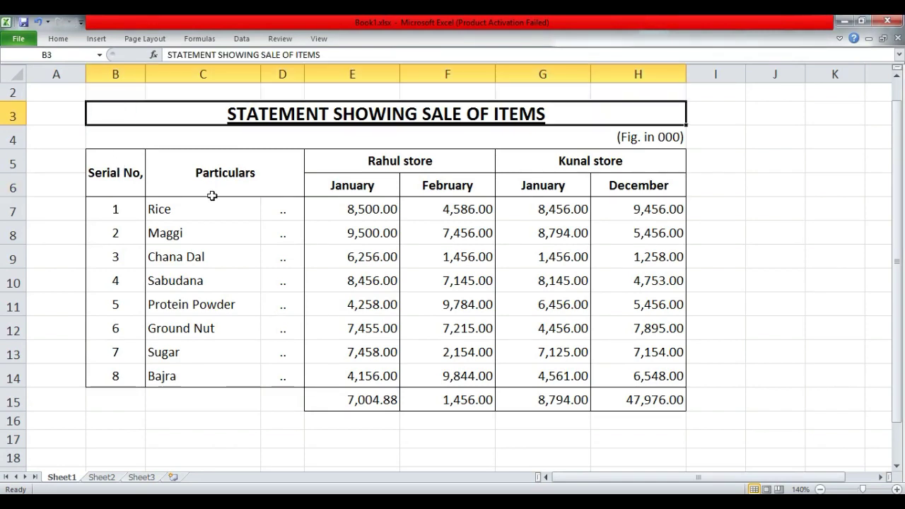
pyautogui.moveTo(109, 111); pyautogui.dragTo(247, 209)
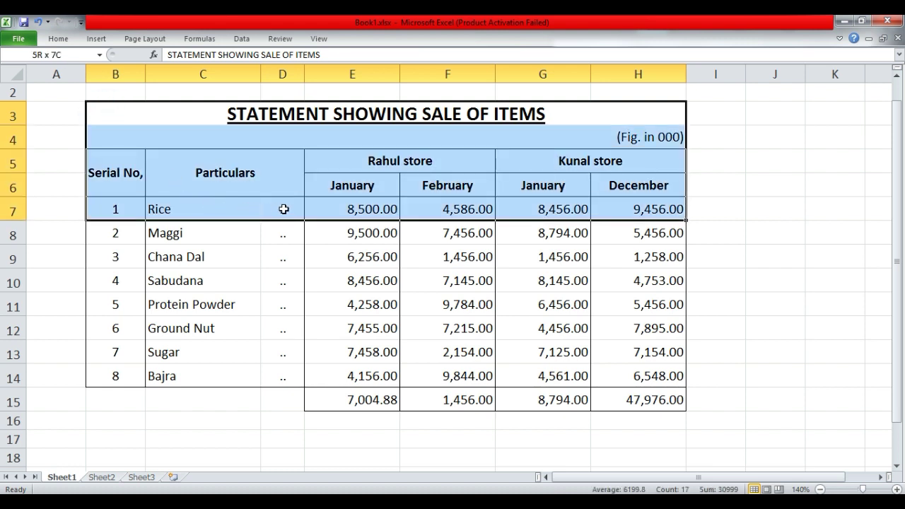
pyautogui.moveTo(318, 210); pyautogui.dragTo(408, 388)
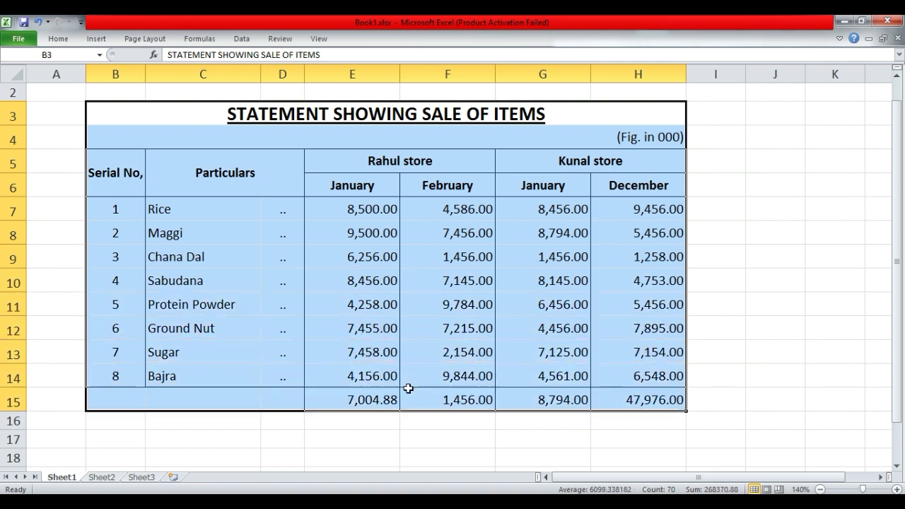
pyautogui.click(58, 38)
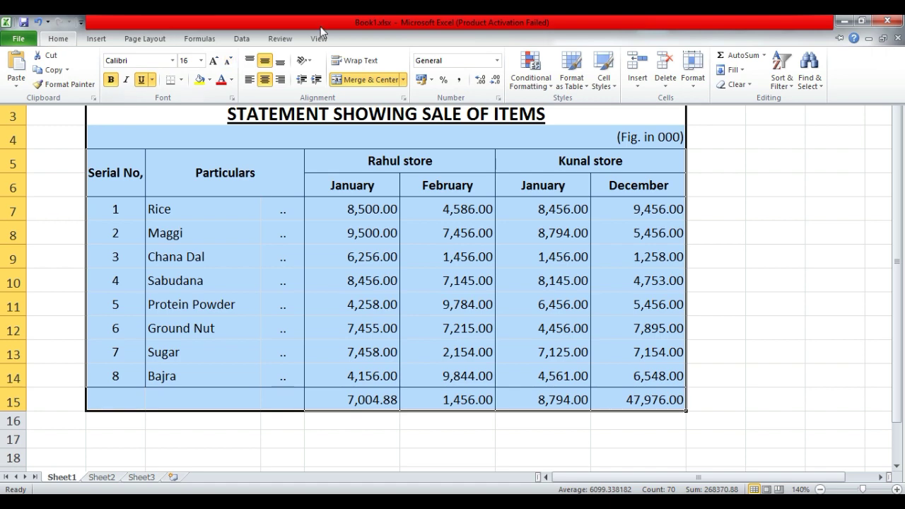
pyautogui.click(692, 79)
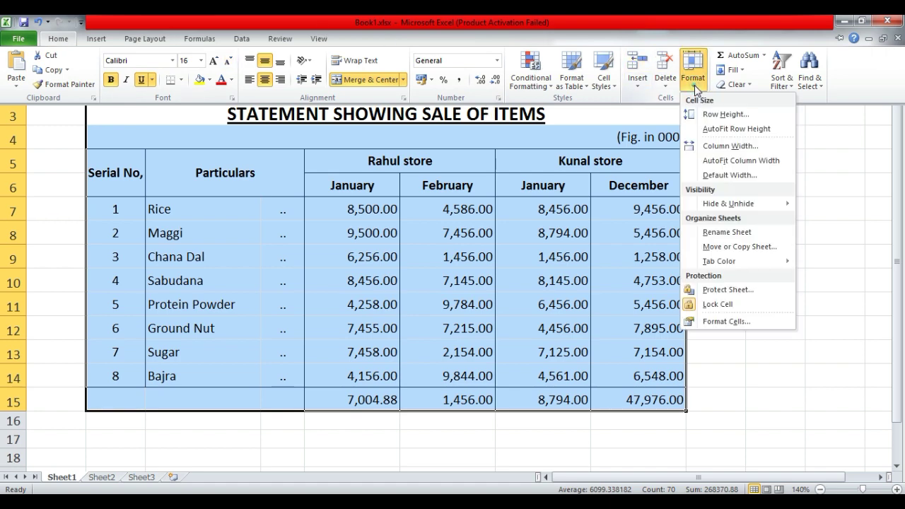
pyautogui.click(722, 113)
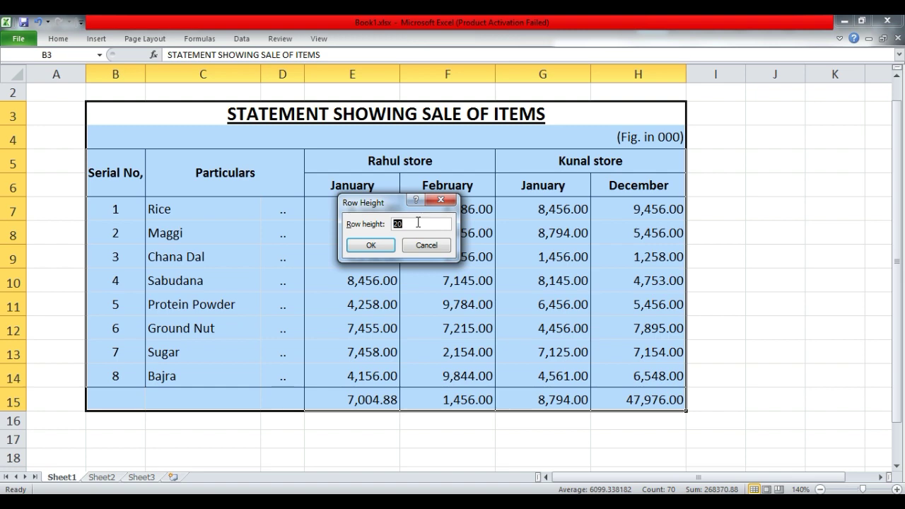
pyautogui.click(371, 245)
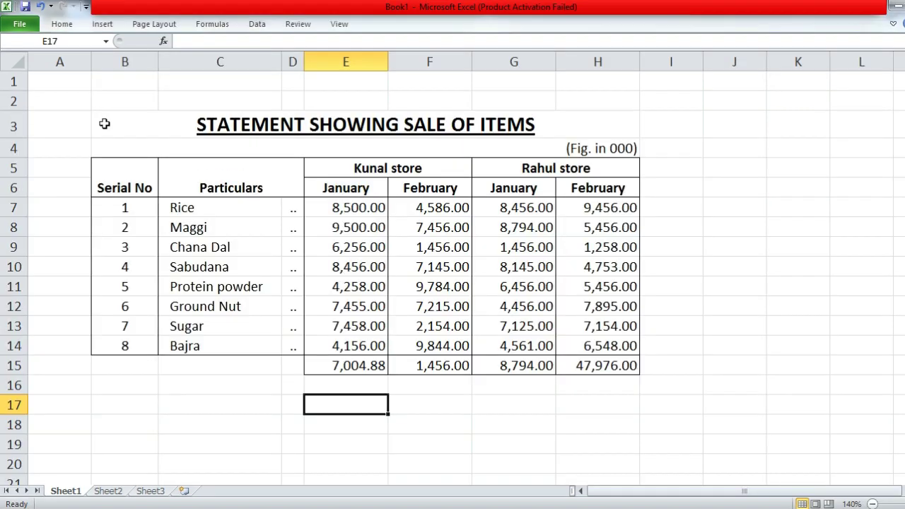
# In Book1, apply vertical Middle Align to the whole statement table, B3:H15
pyautogui.moveTo(104, 124); pyautogui.dragTo(158, 364)
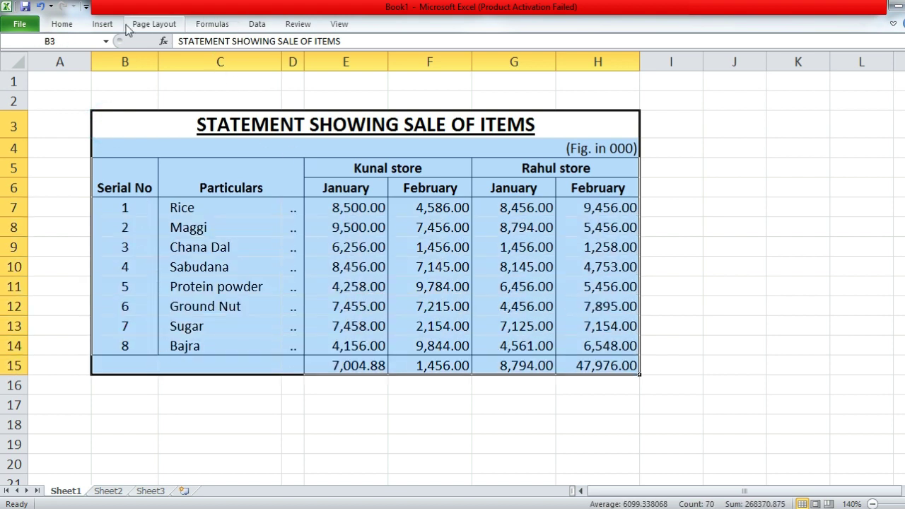
pyautogui.click(61, 23)
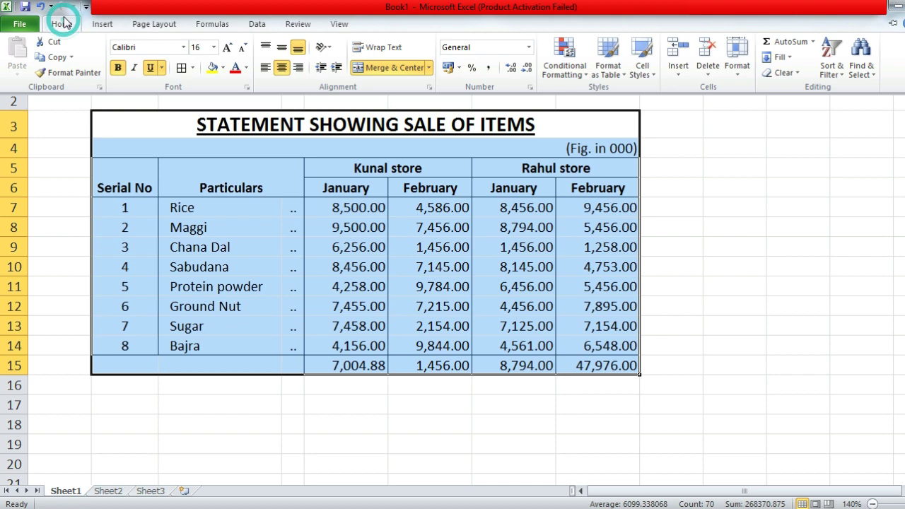
pyautogui.click(282, 46)
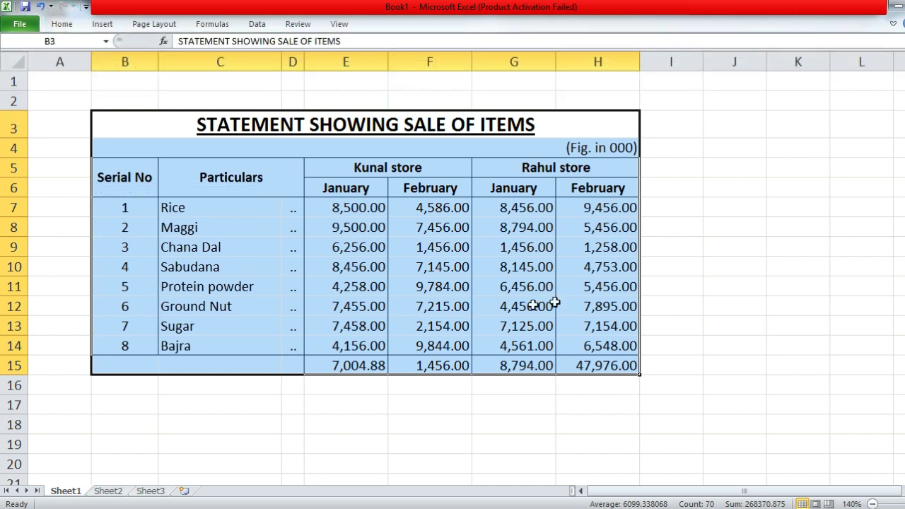
pyautogui.click(668, 302)
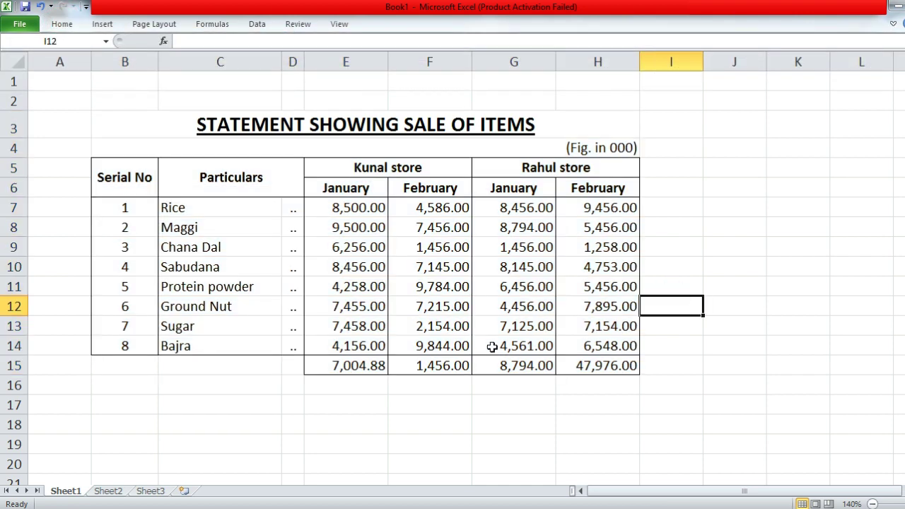
pyautogui.click(742, 403)
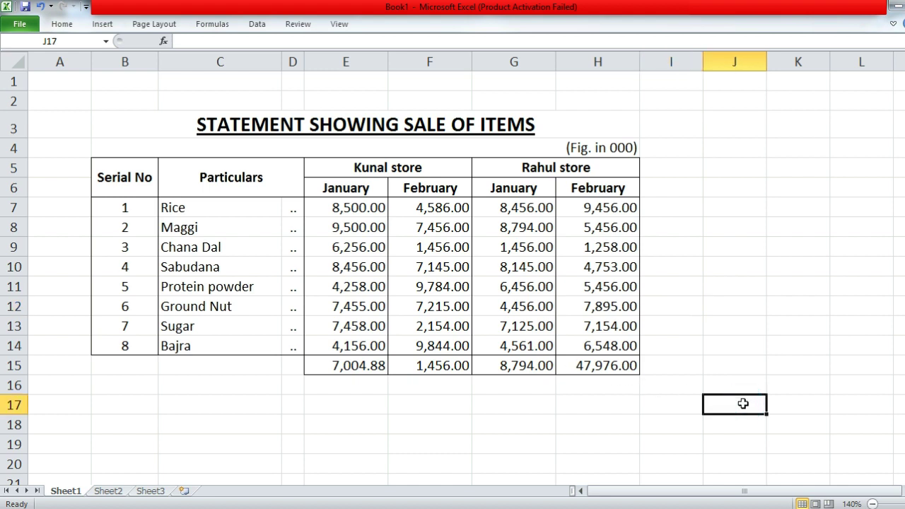